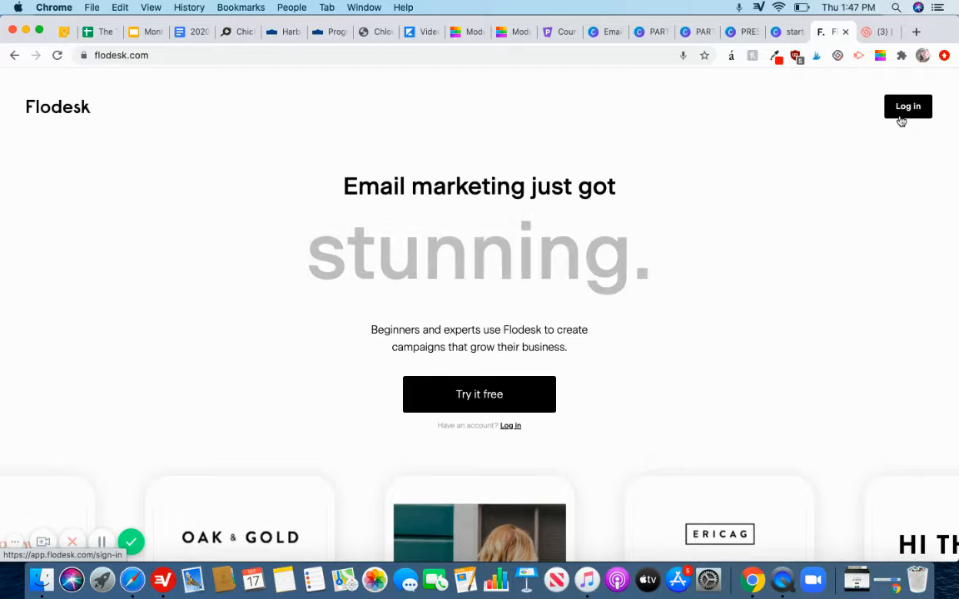
Log in to the account and start creating a new workflow
left_click(901, 119)
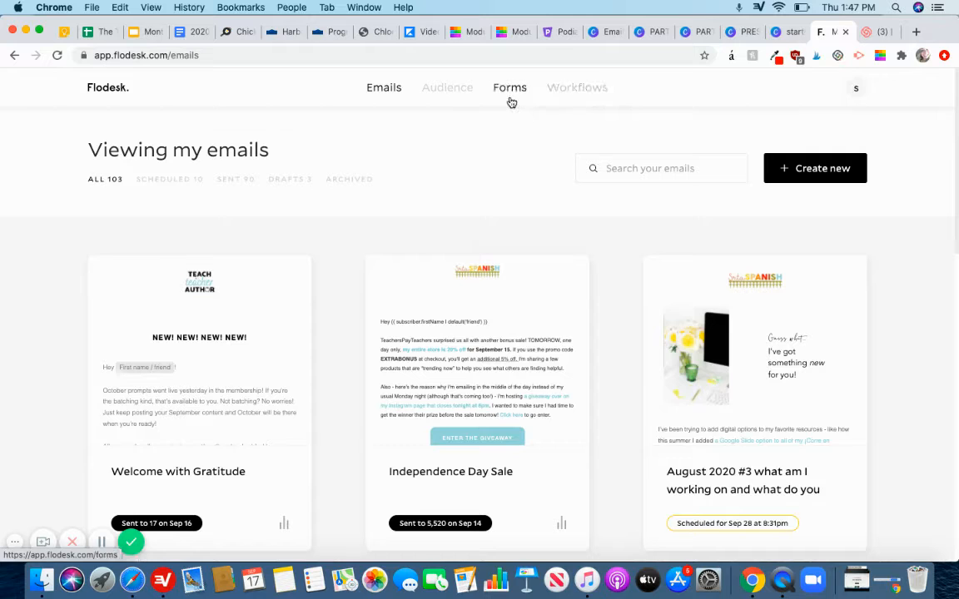
left_click(569, 90)
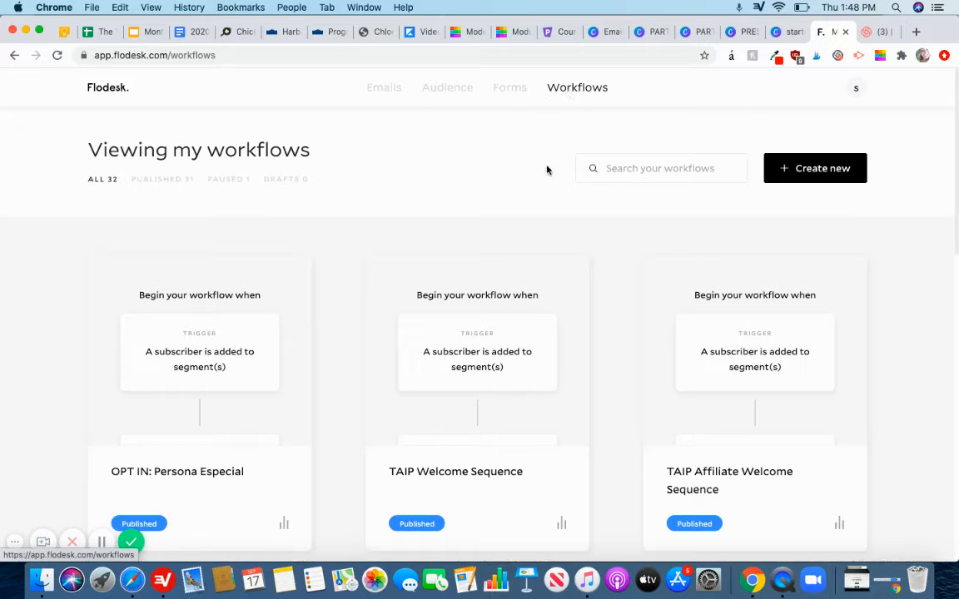
left_click(835, 169)
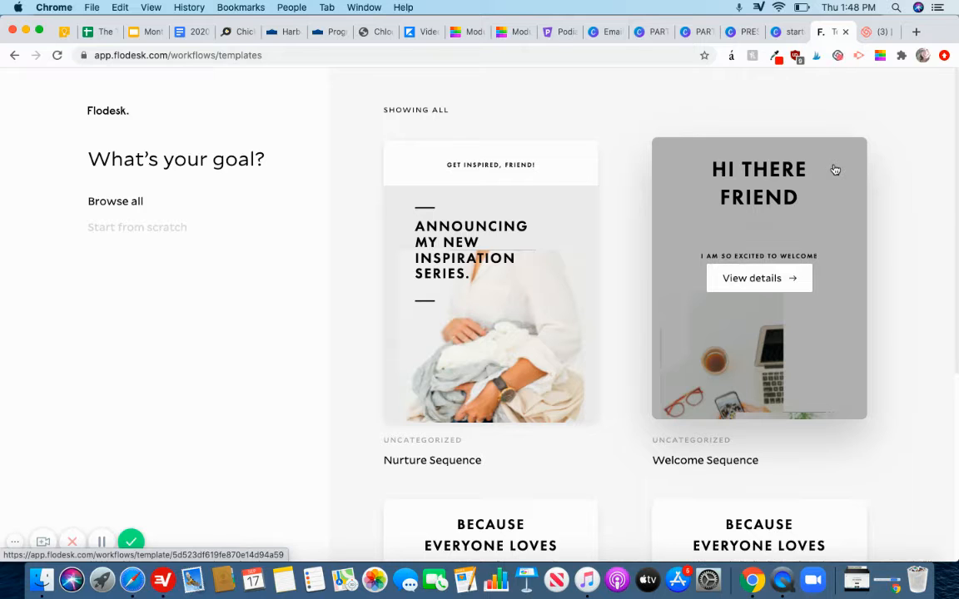
Create the workflow from the Lead Magnet Delivery template
scroll(873, 251, "down", 4)
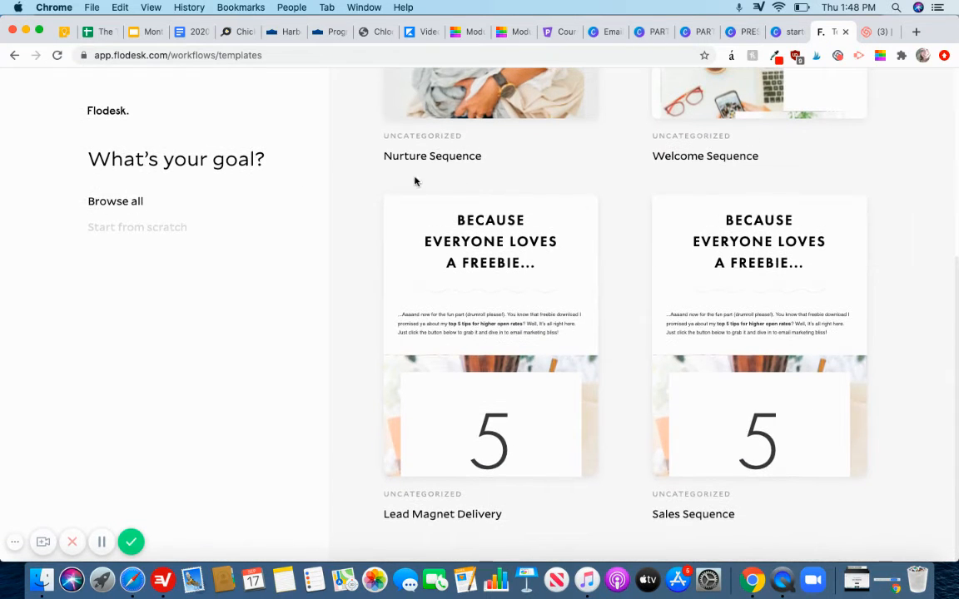
scroll(679, 255, "up", 4)
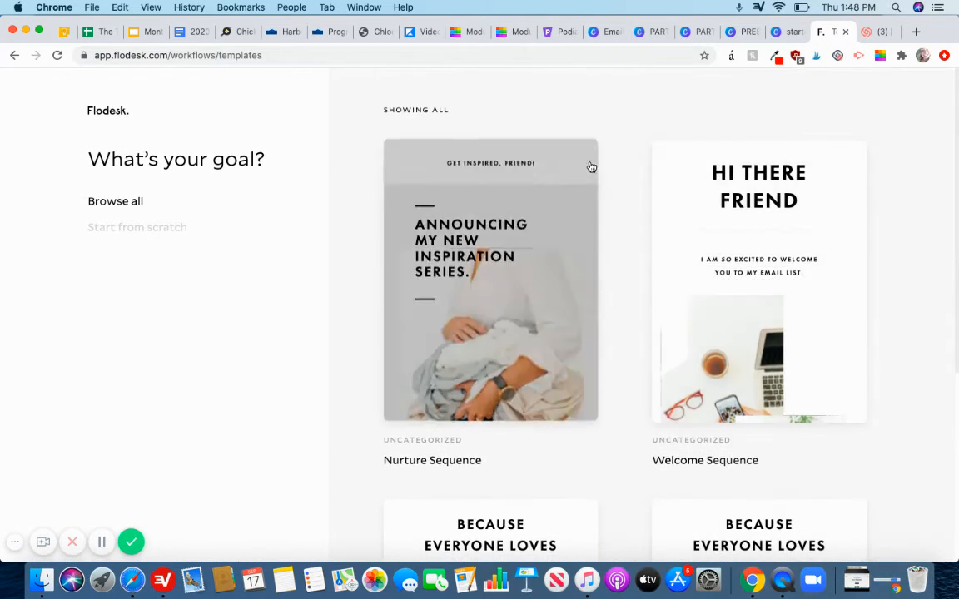
scroll(758, 164, "down", 3)
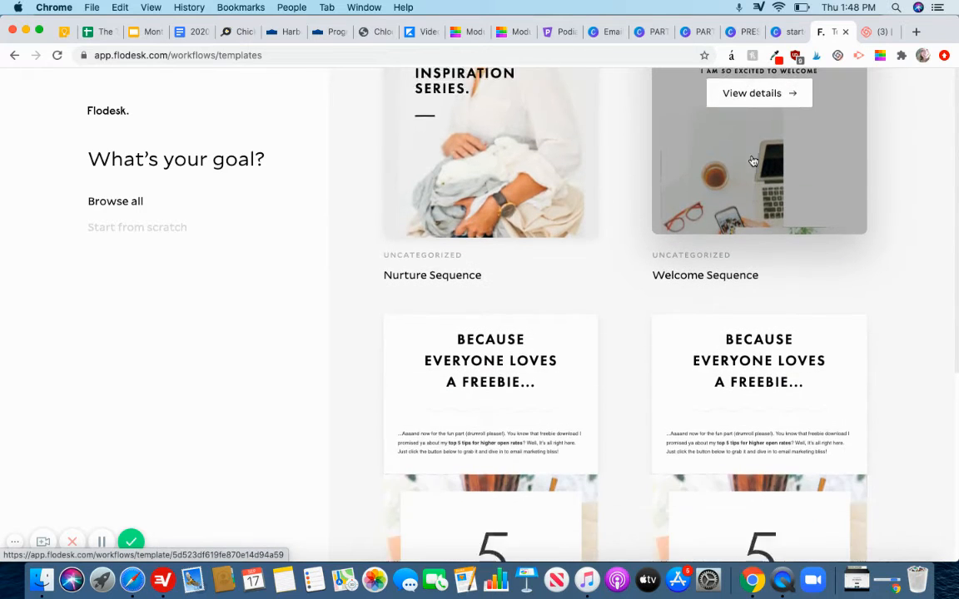
scroll(753, 161, "down", 1)
scroll(644, 307, "down", 1)
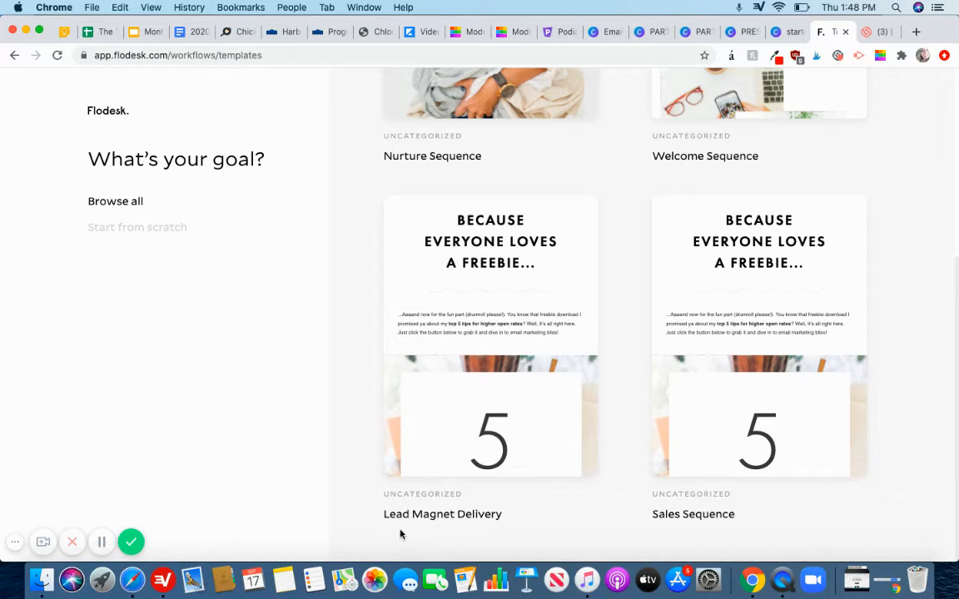
left_click(487, 332)
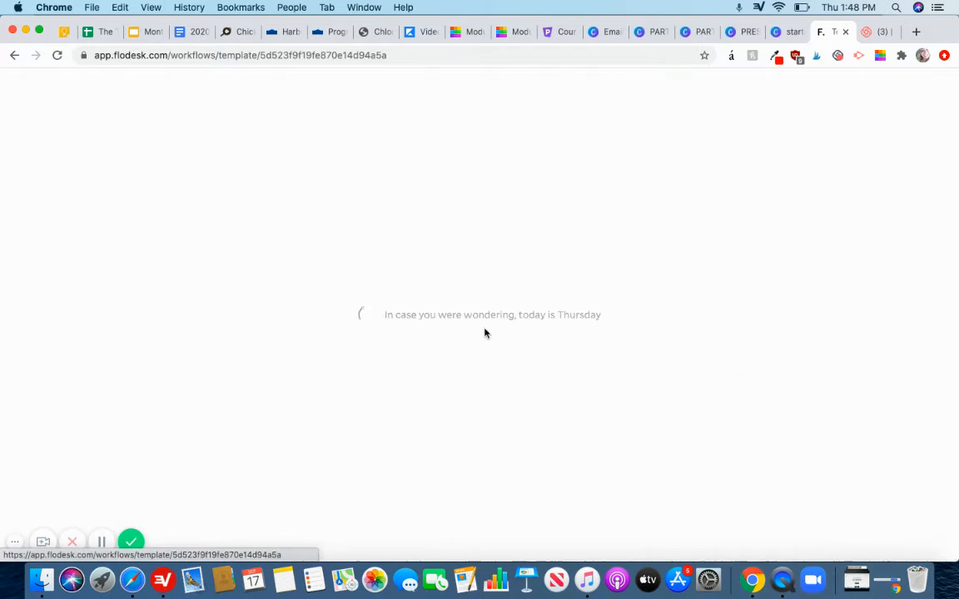
left_click(595, 444)
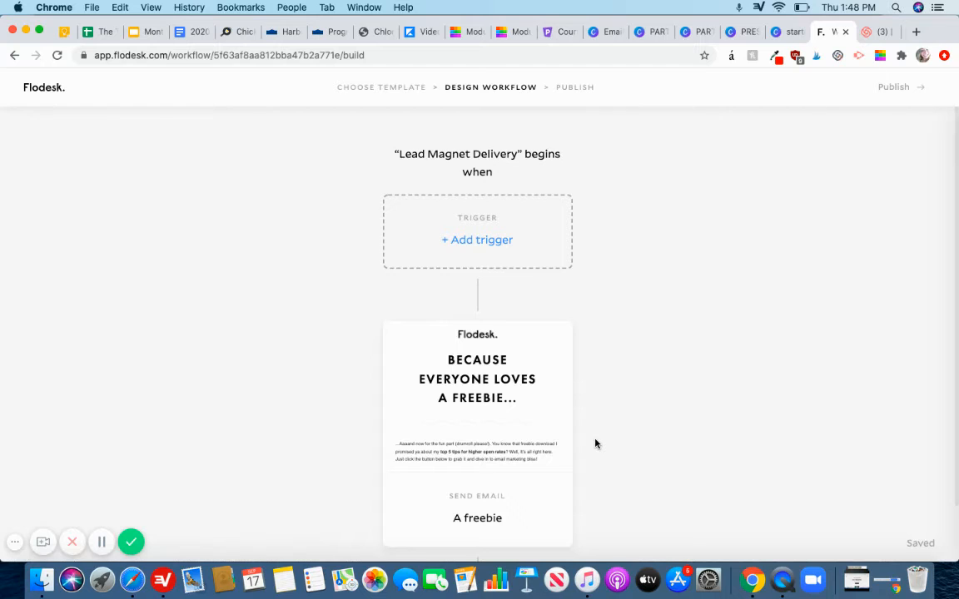
Set the workflow trigger to a subscriber being added to the segment "OPT IN: EMAIL BASICS EXAMPLE"
scroll(596, 435, "down", 2)
scroll(597, 432, "up", 2)
left_click(488, 236)
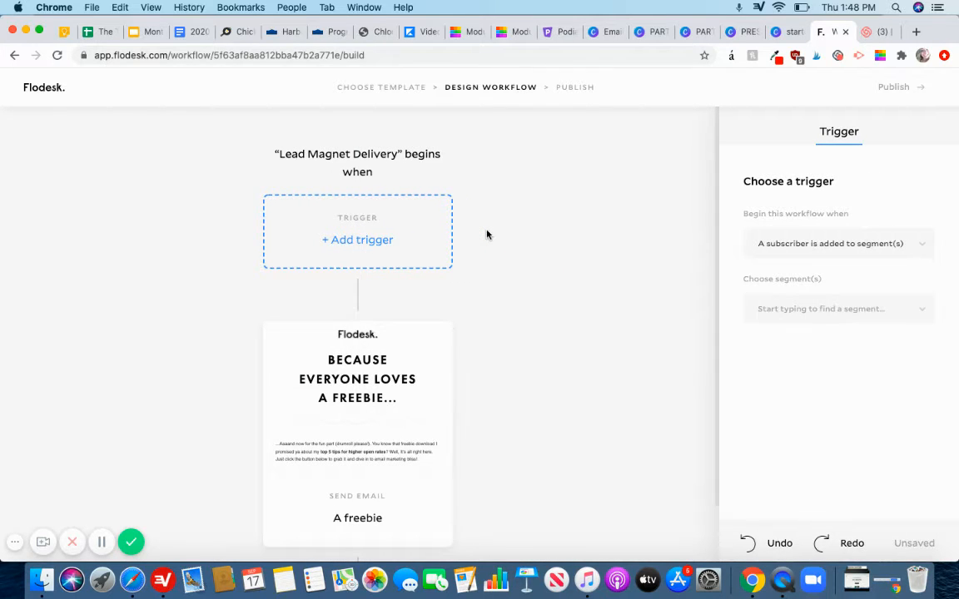
left_click(828, 317)
left_click(814, 356)
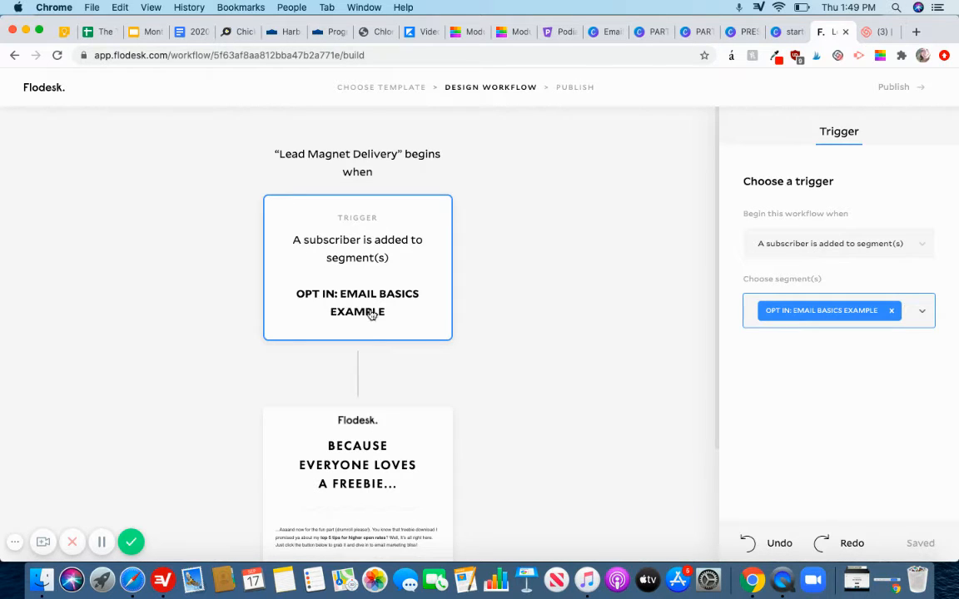
Open the workflow's "A freebie" email for editing, keeping the legacy layouts for this email
scroll(337, 308, "down", 2)
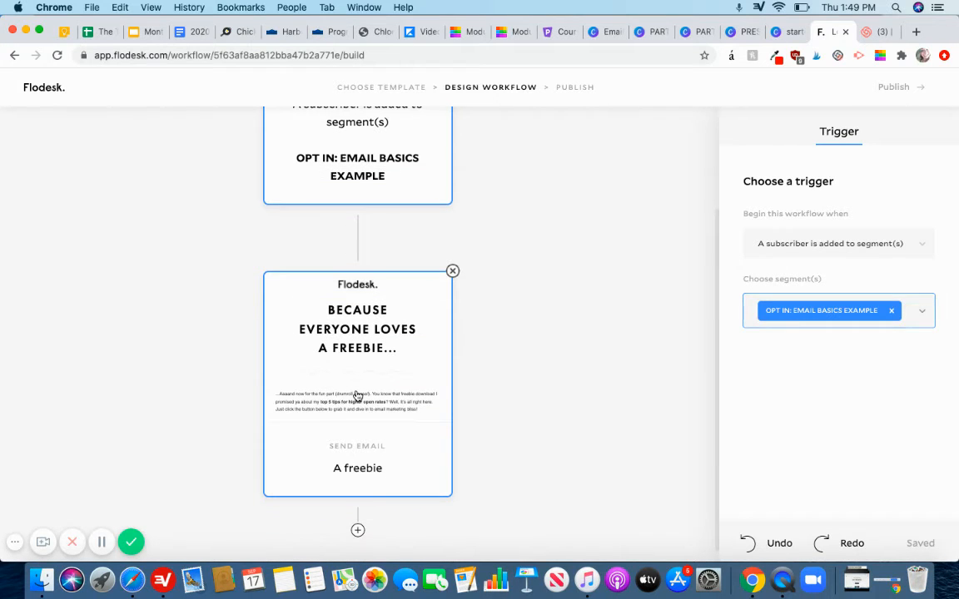
left_click(356, 396)
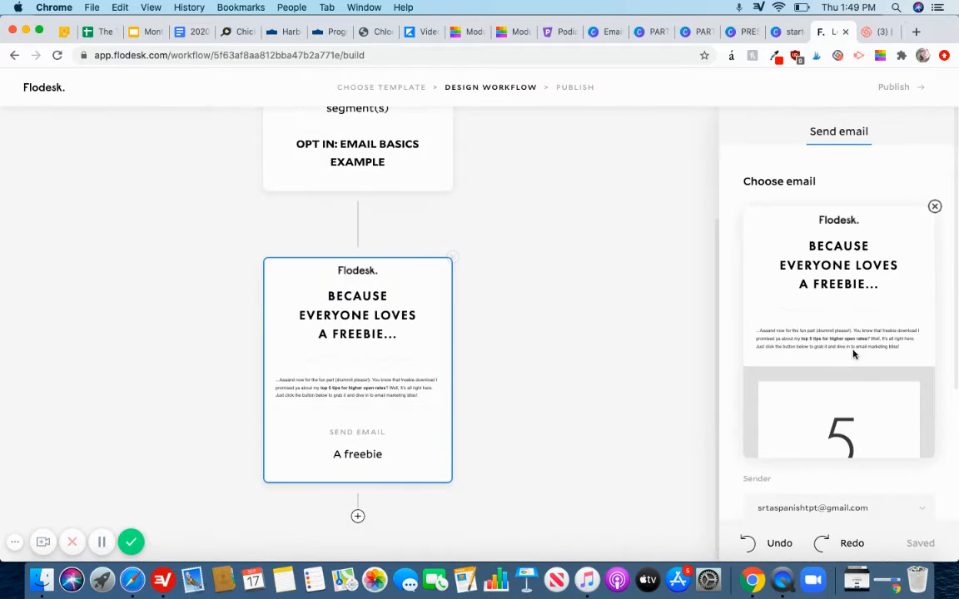
left_click(839, 332)
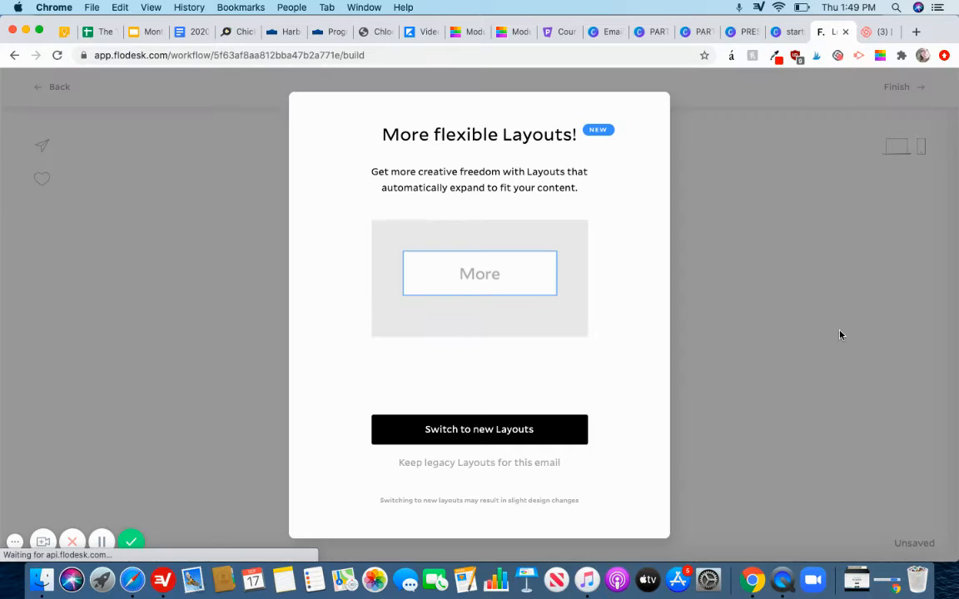
left_click(481, 465)
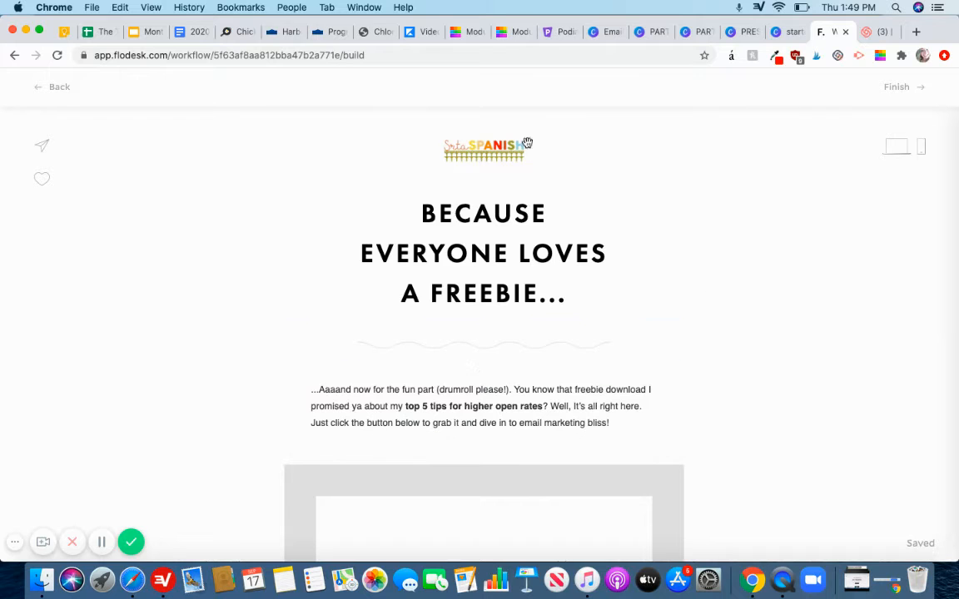
Replace the "Tips for better open rates" heading under the large 5 with "TIPS FOR CLASSROOM MANAGEMENT"
scroll(700, 210, "down", 3)
scroll(699, 209, "down", 15)
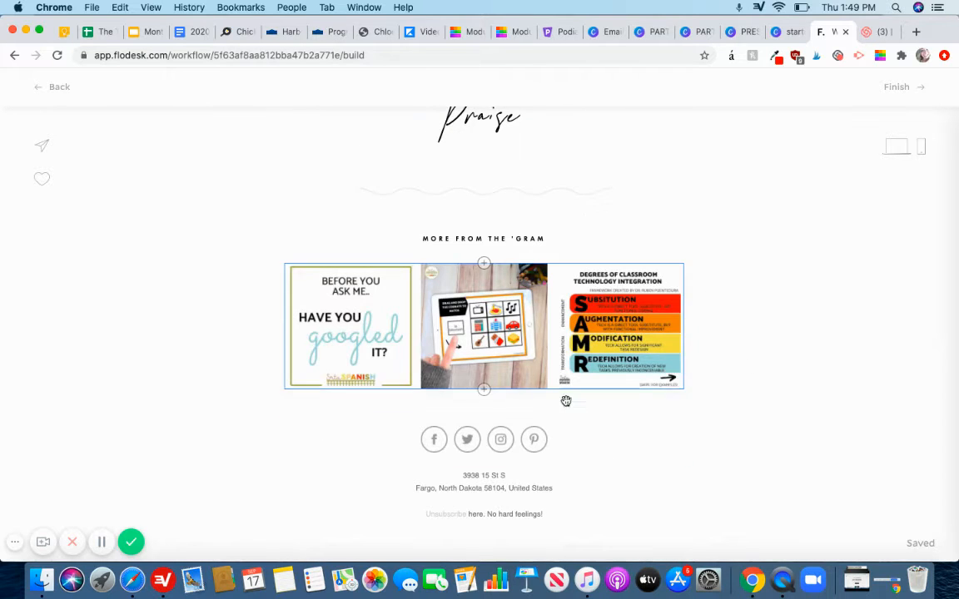
scroll(547, 463, "up", 15)
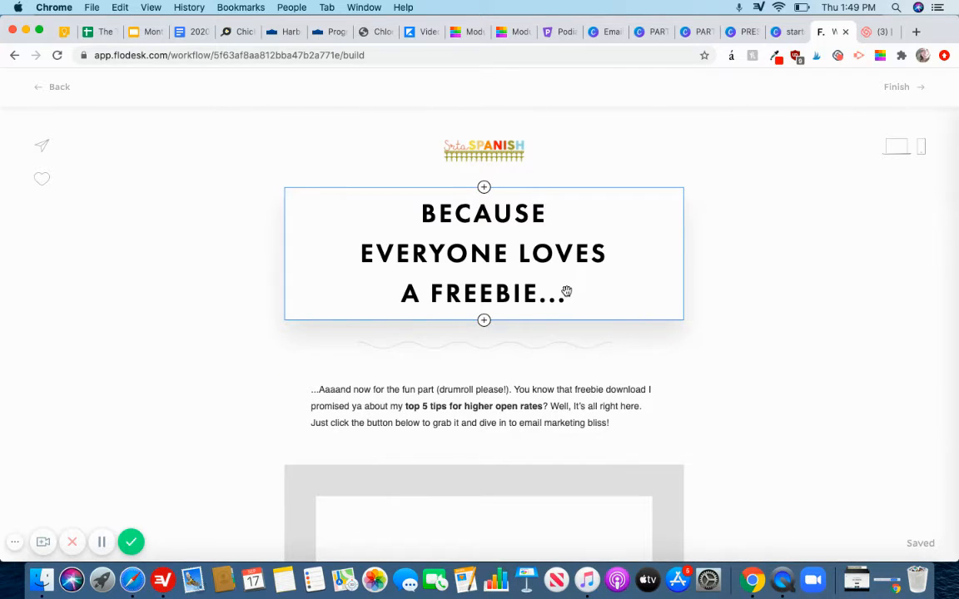
scroll(566, 292, "down", 3)
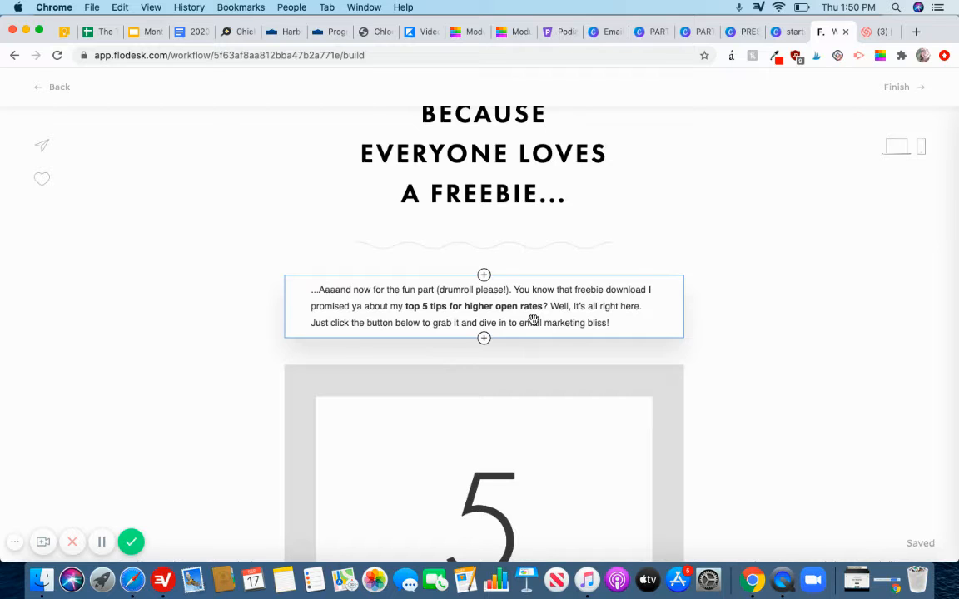
scroll(532, 319, "down", 5)
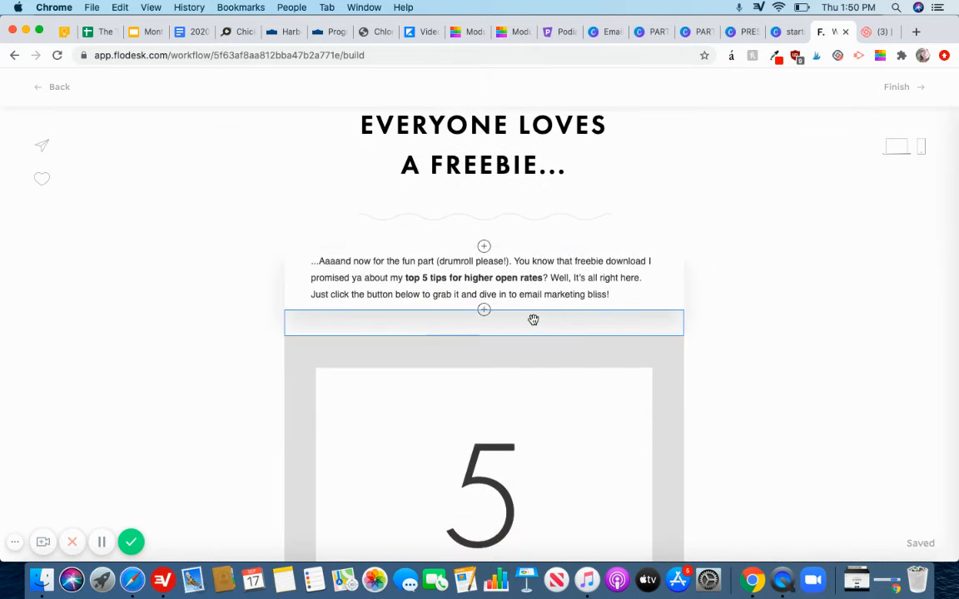
scroll(484, 326, "down", 3)
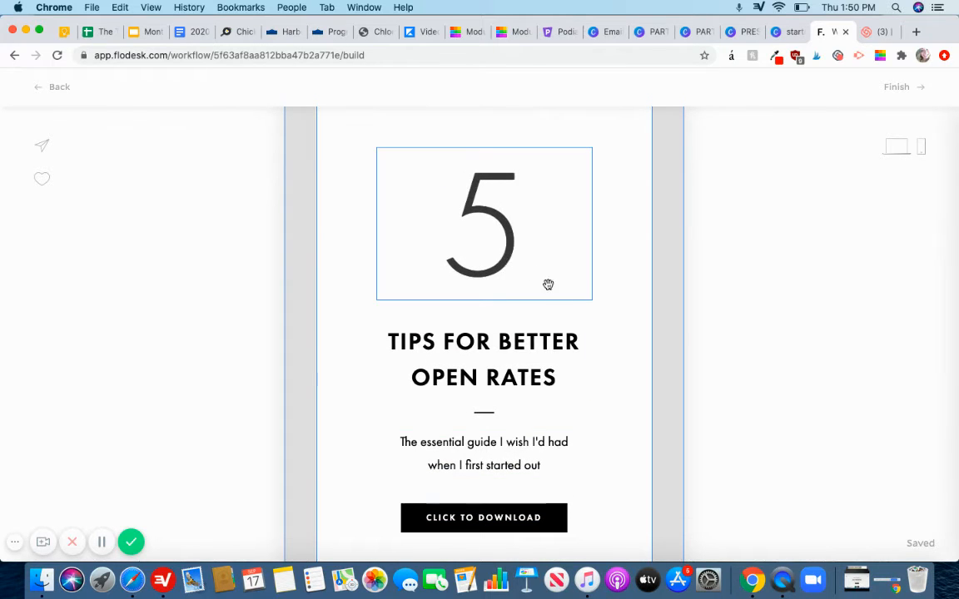
left_click(485, 356)
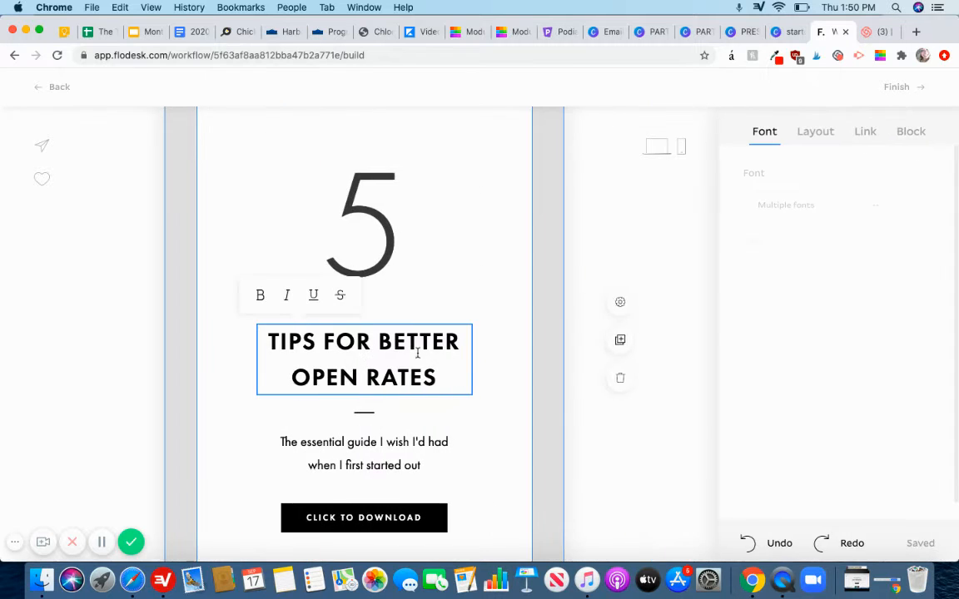
triple_click(372, 343)
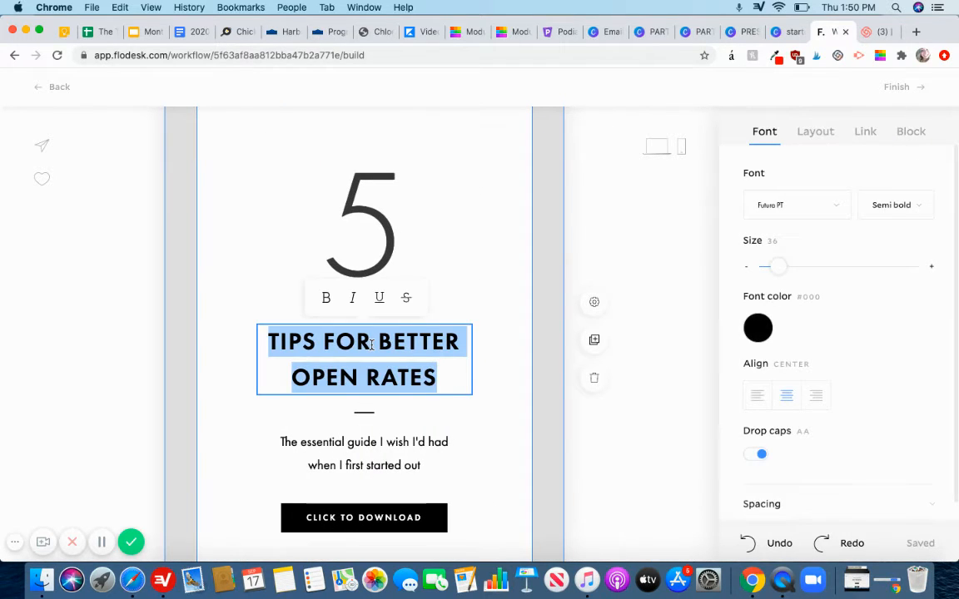
type("TIPS FOR C")
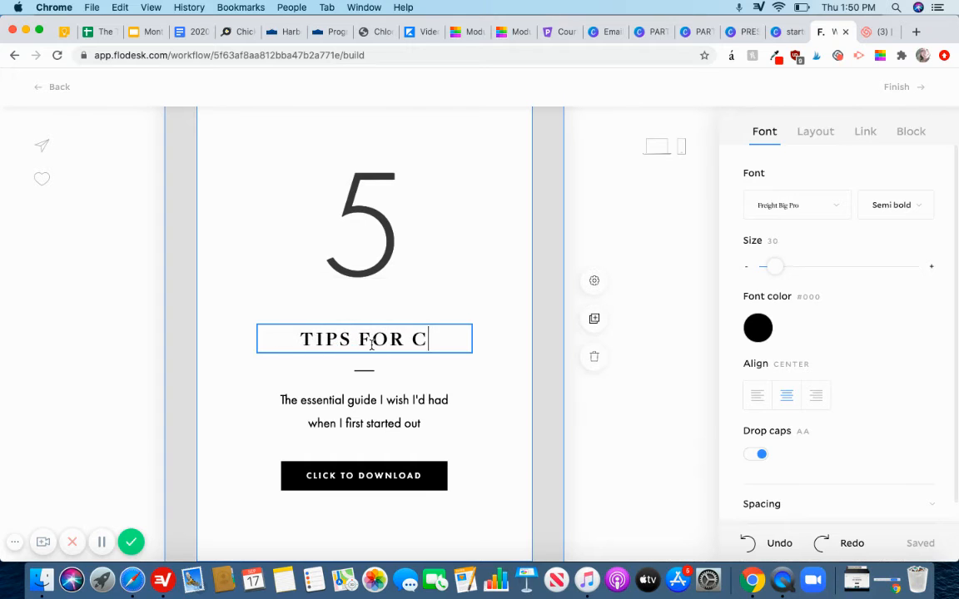
type("LASSROOM MANANG")
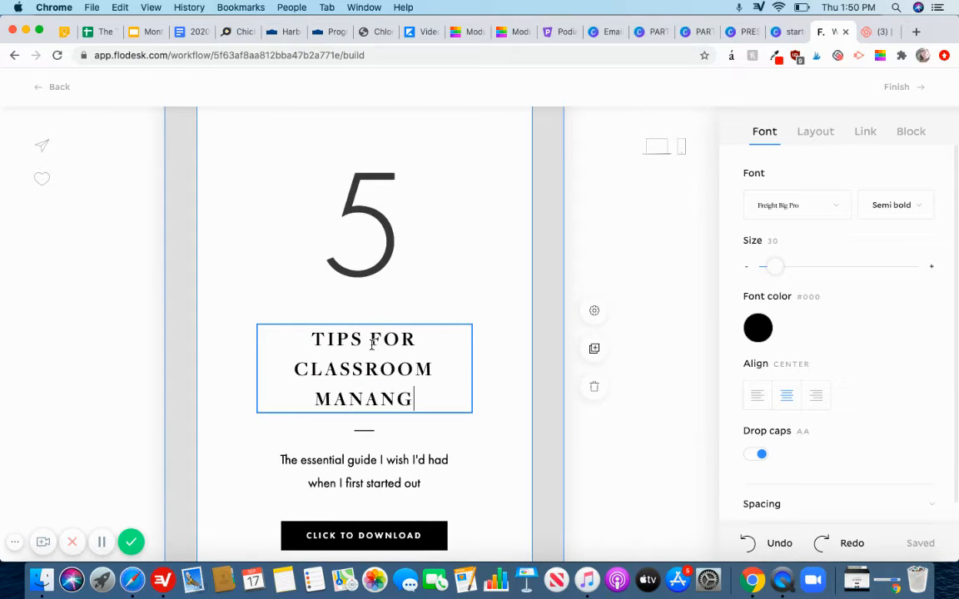
key("BackSpace")
key("BackSpace")
type("GEMENT")
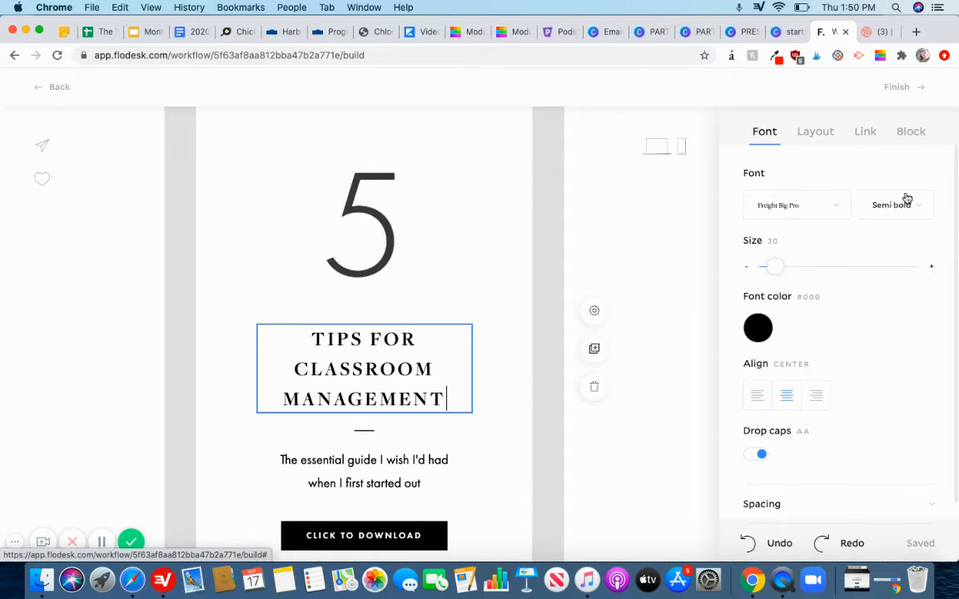
Examine the alternative layouts offered for the tips block, then return to its heading text
left_click(820, 133)
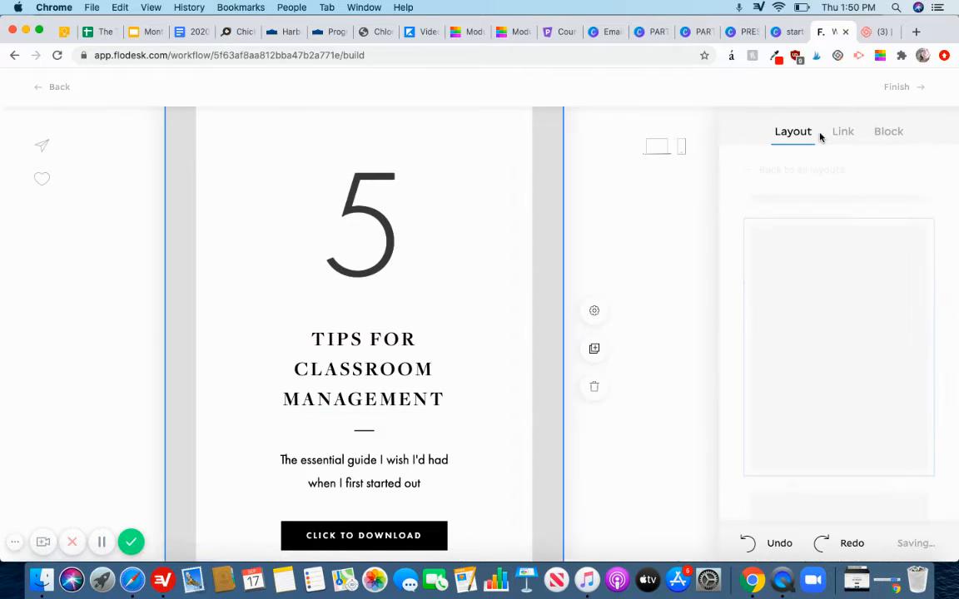
scroll(836, 301, "down", 5)
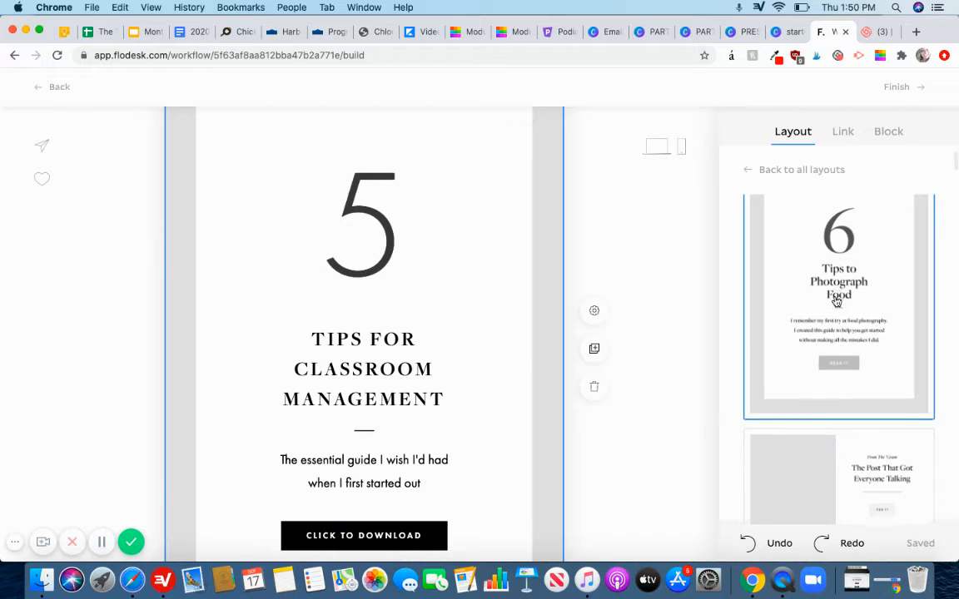
scroll(837, 302, "down", 3)
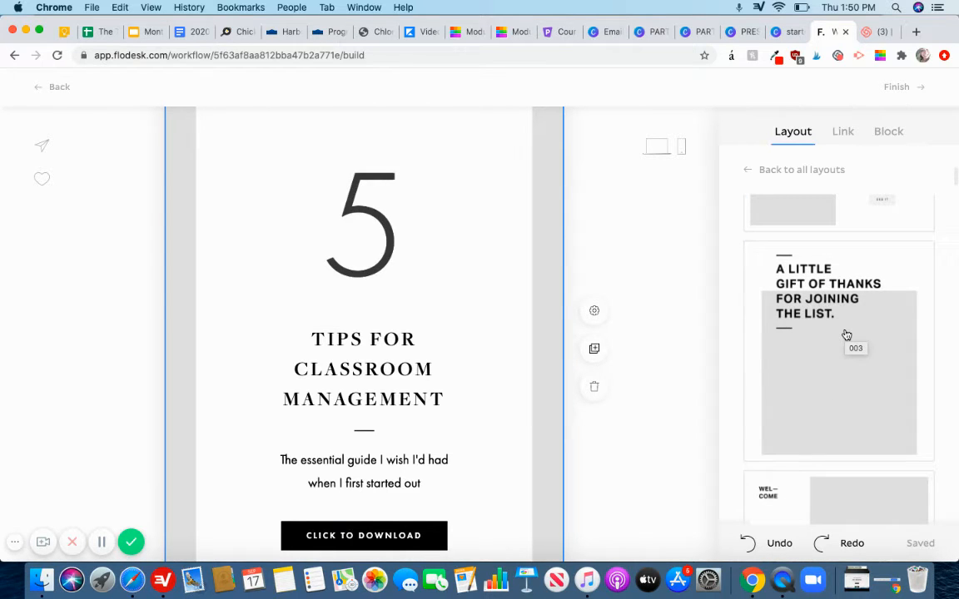
scroll(800, 363, "down", 5)
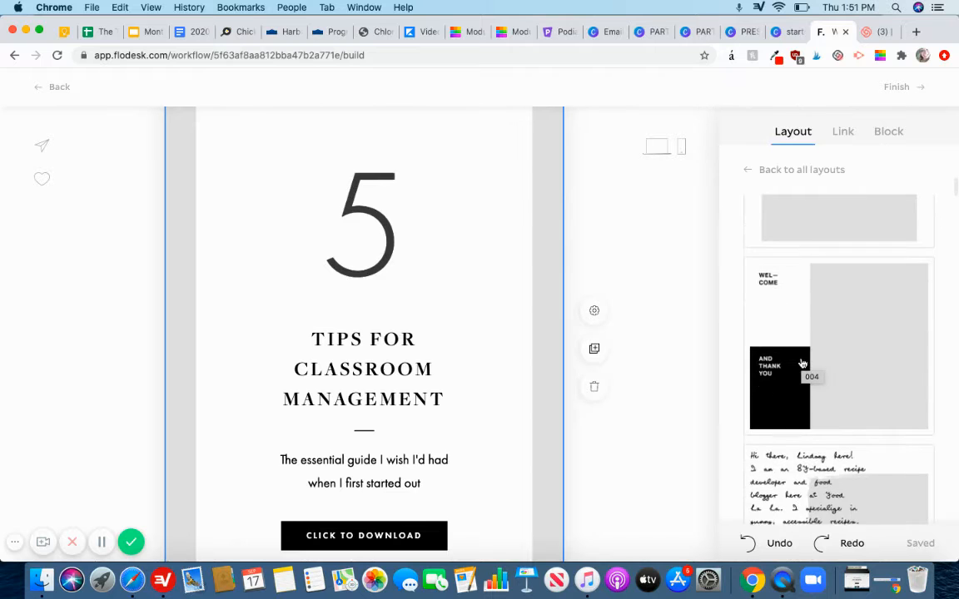
scroll(802, 363, "down", 10)
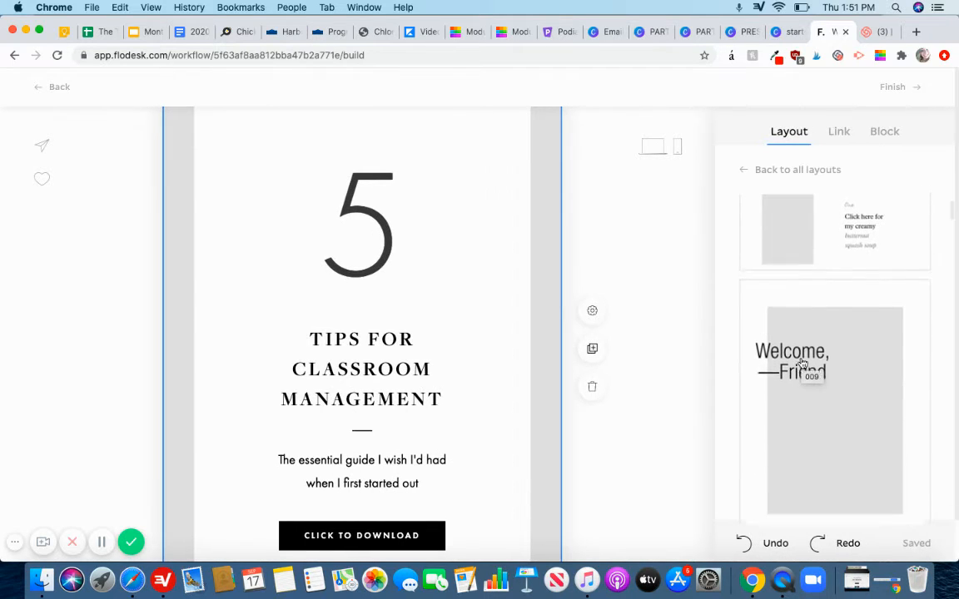
scroll(801, 363, "down", 5)
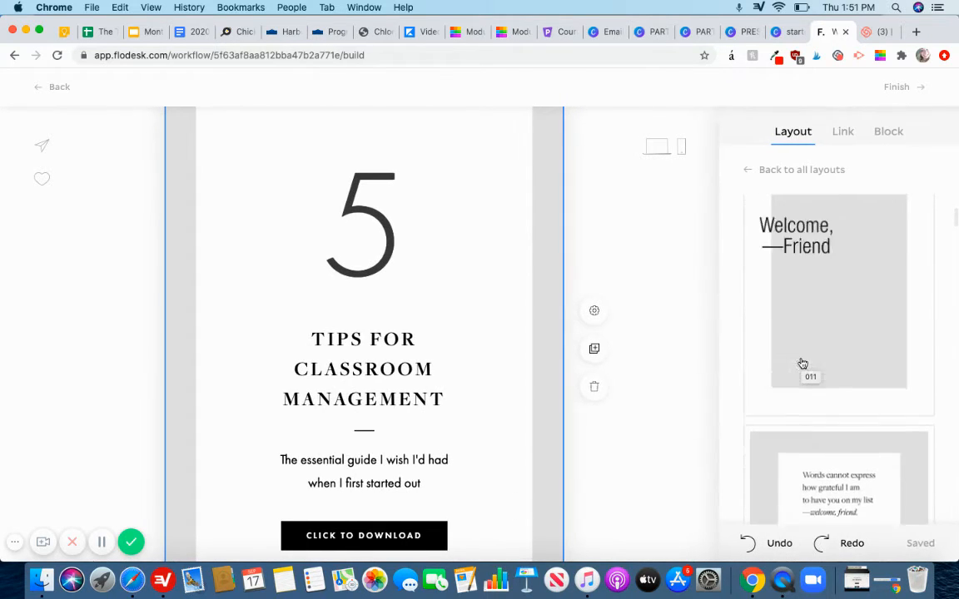
scroll(803, 364, "up", 3)
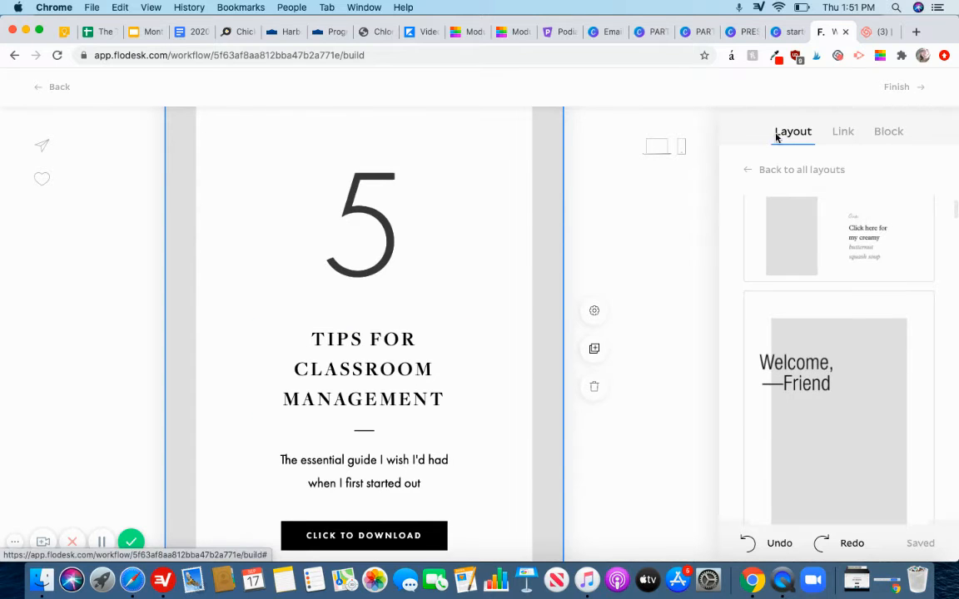
left_click(749, 171)
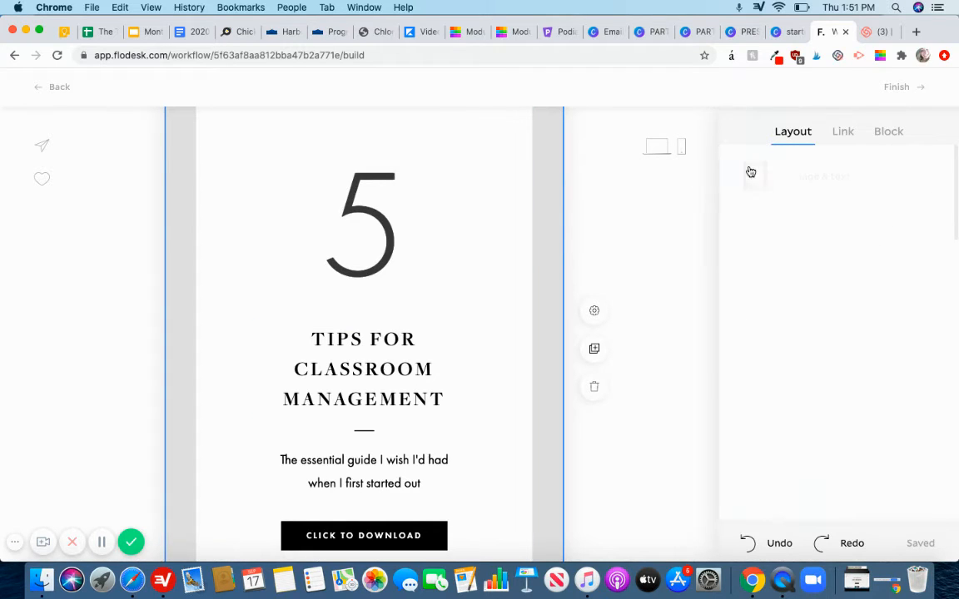
left_click(370, 336)
scroll(393, 408, "down", 2)
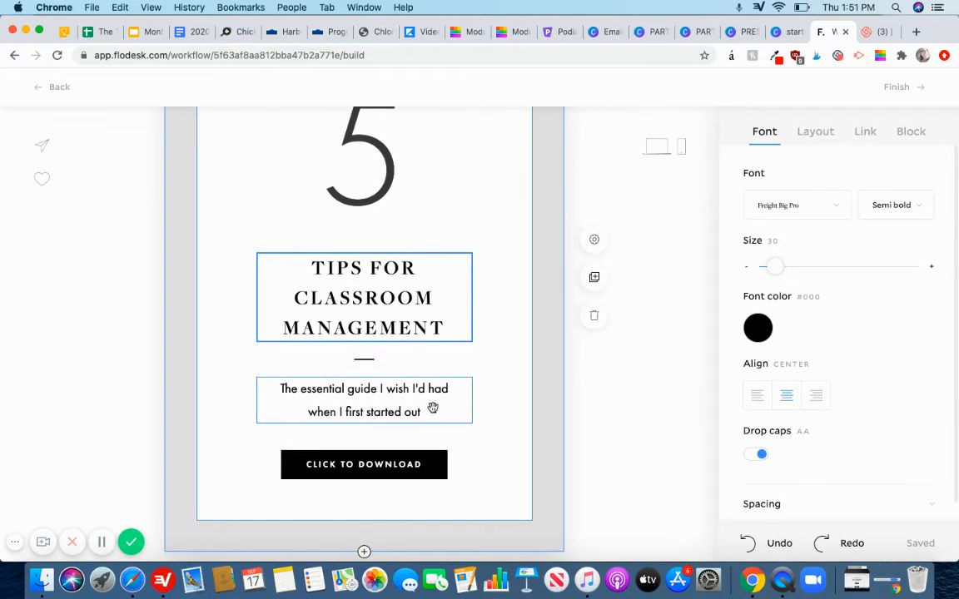
scroll(433, 407, "down", 1)
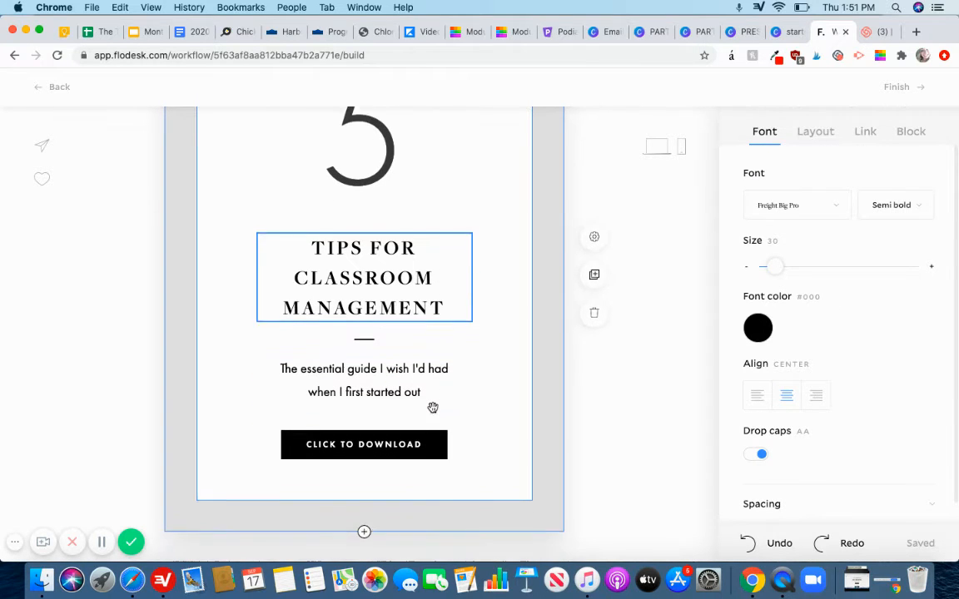
left_click(388, 440)
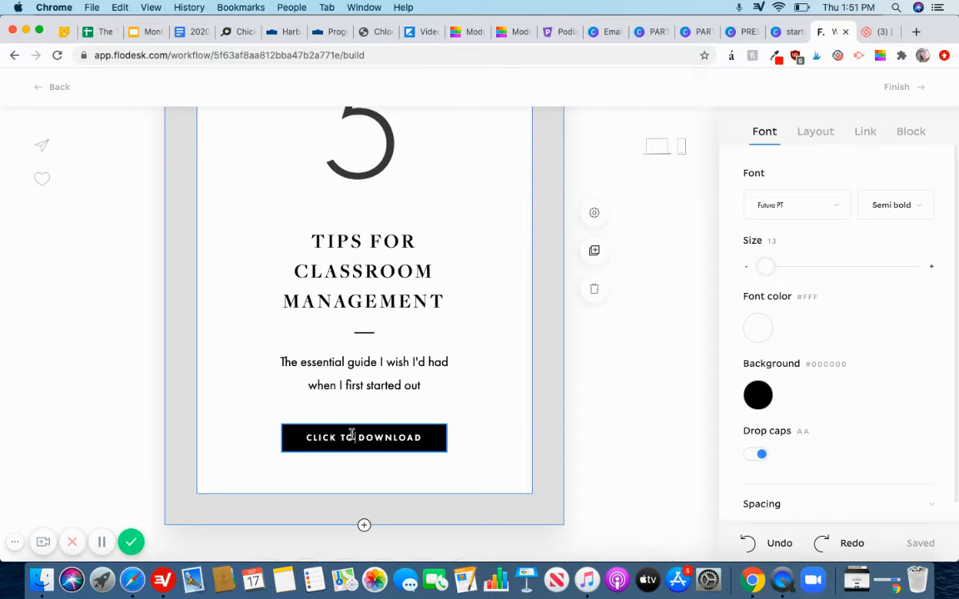
left_click(866, 133)
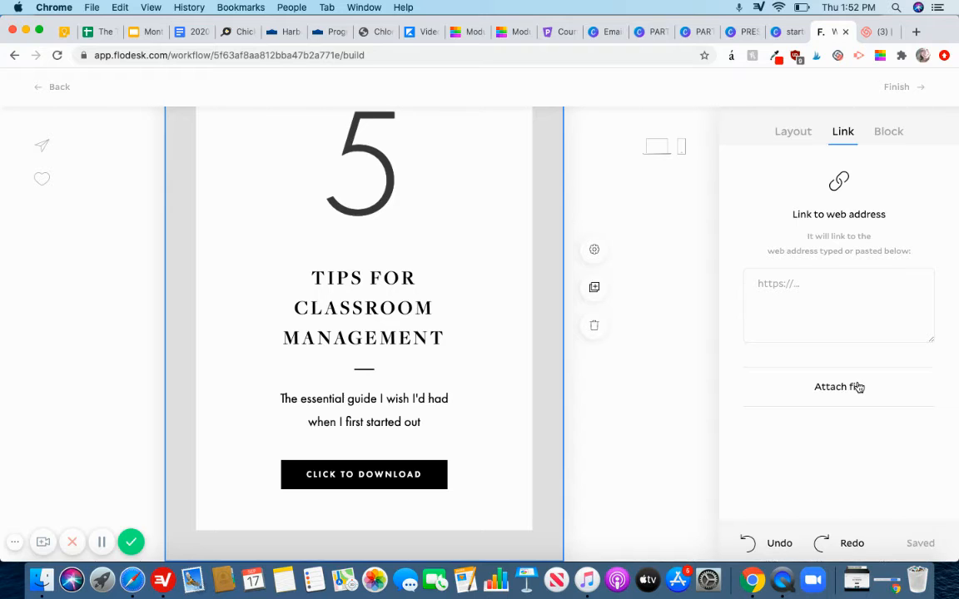
left_click(819, 302)
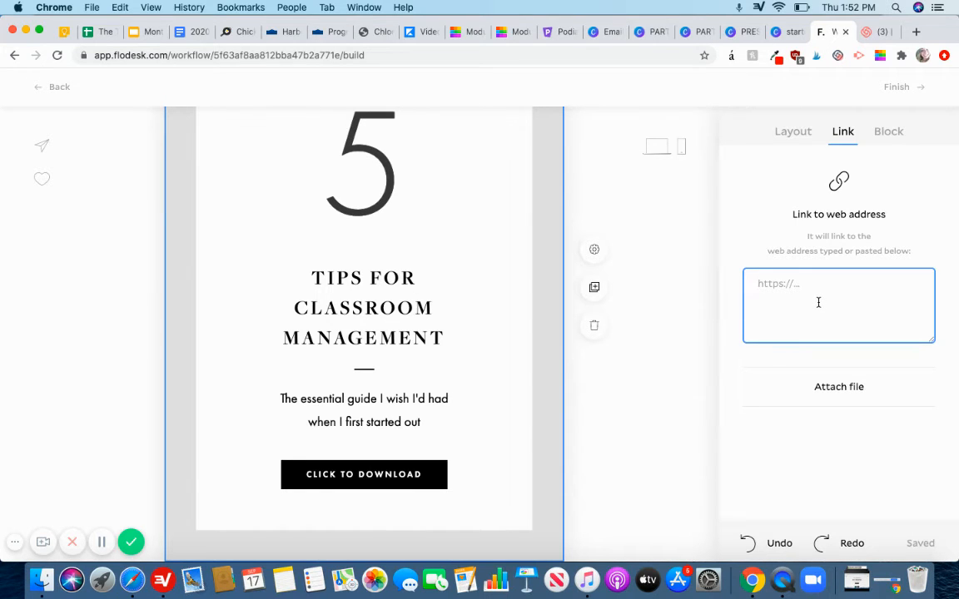
key("super+v")
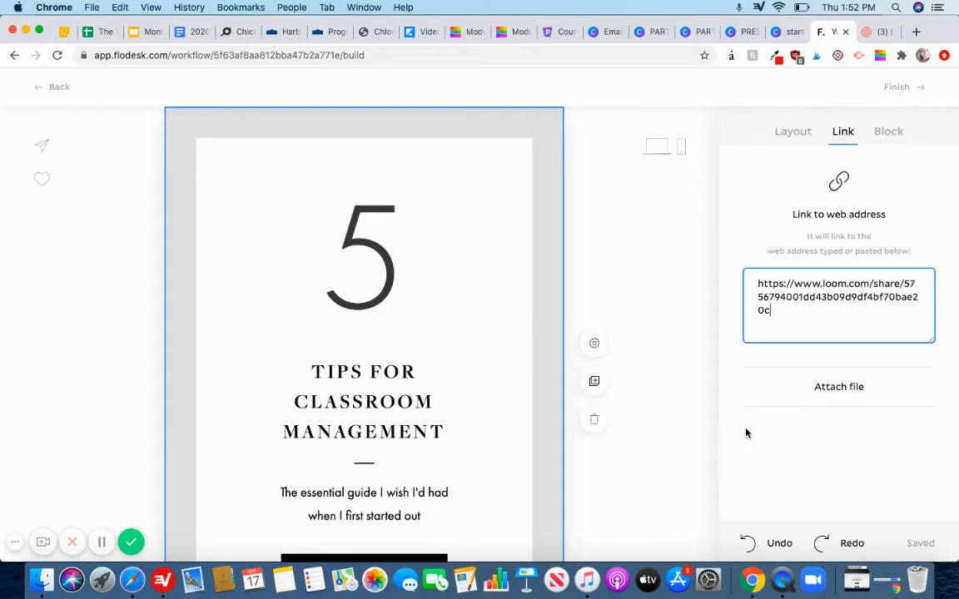
scroll(477, 484, "down", 3)
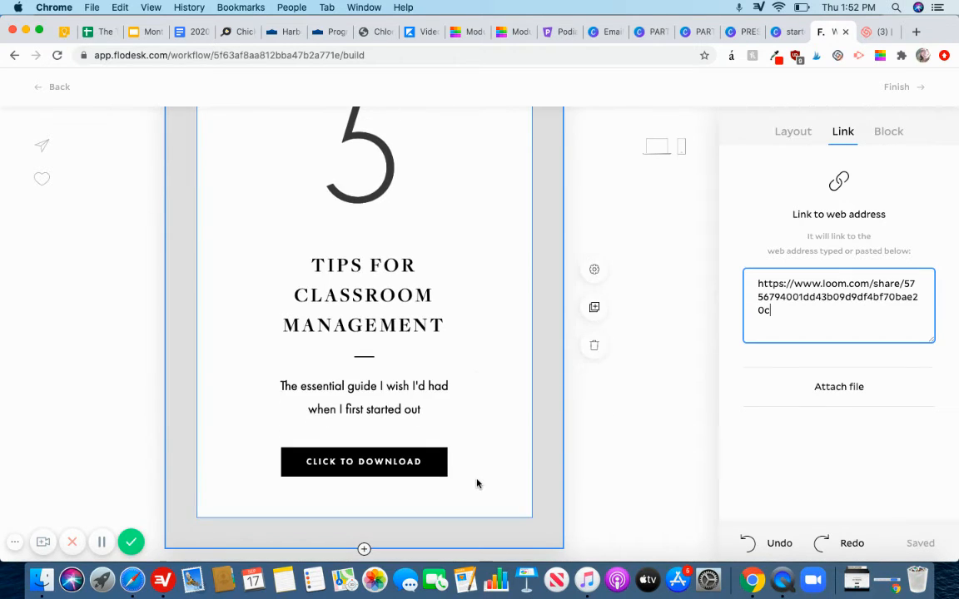
left_click(685, 450)
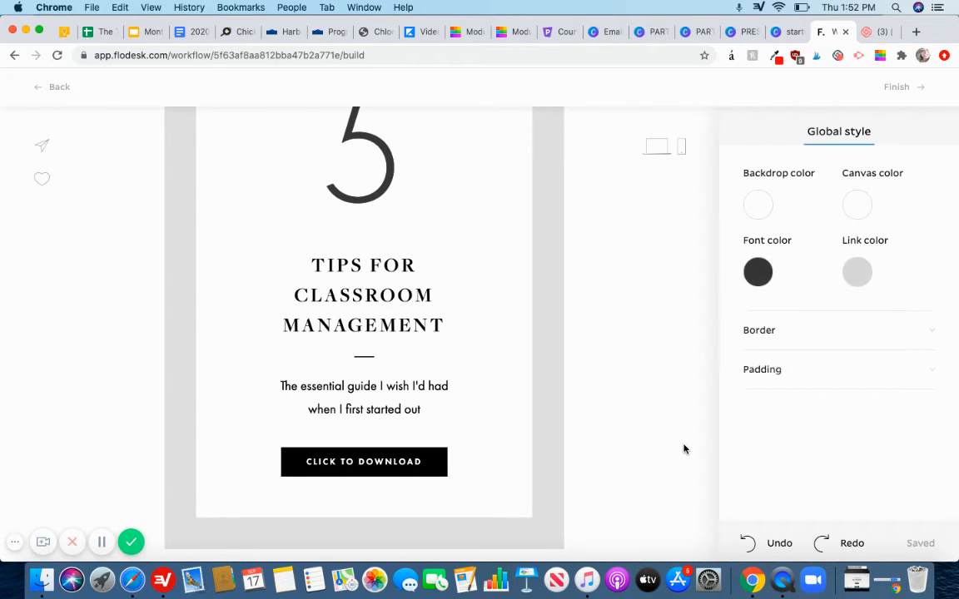
left_click(436, 462)
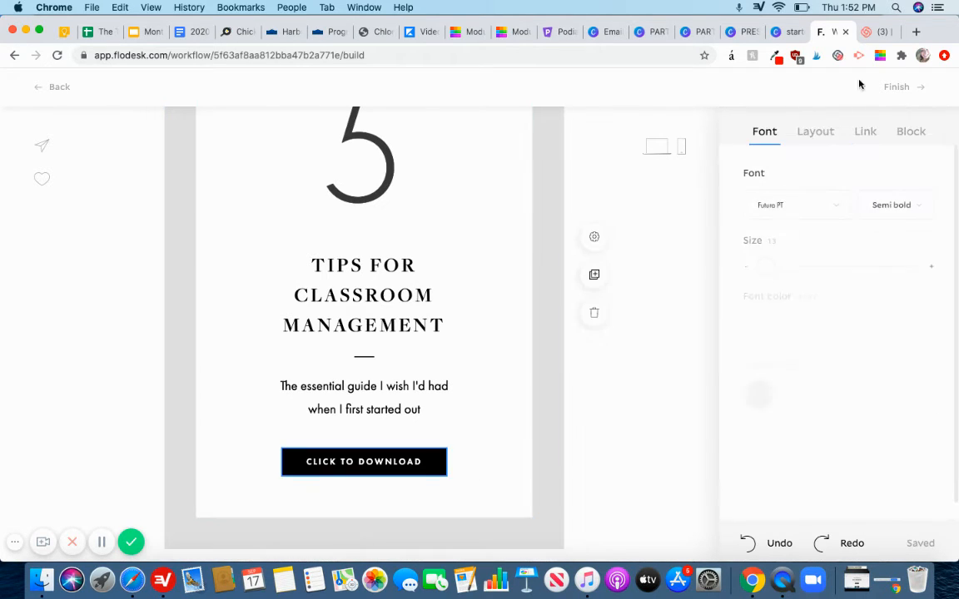
left_click(860, 133)
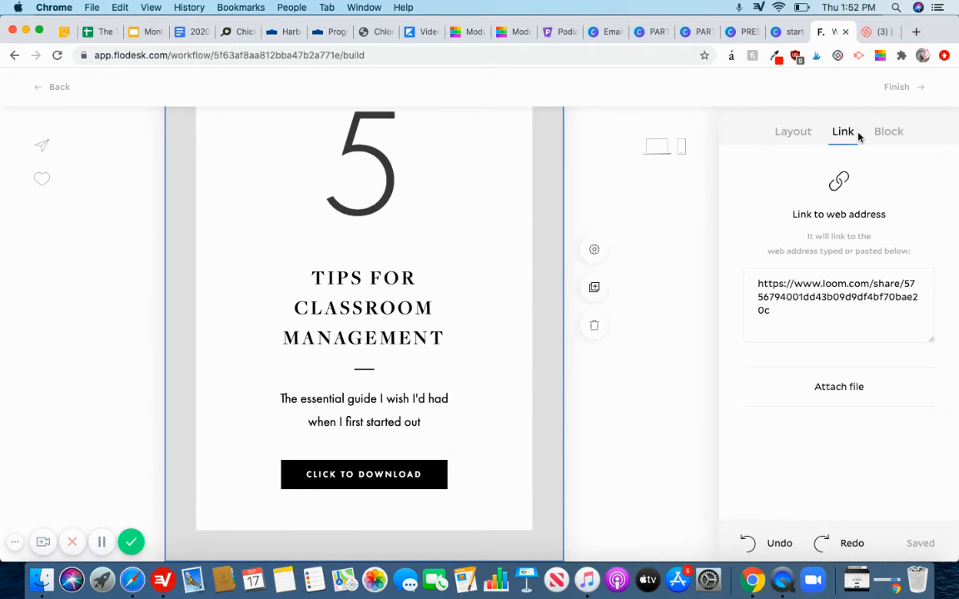
Replace the handwritten signature under "ENJOY, FRIEND!" with the sender's first name and an exclamation mark, and finish editing the email
scroll(614, 333, "down", 2)
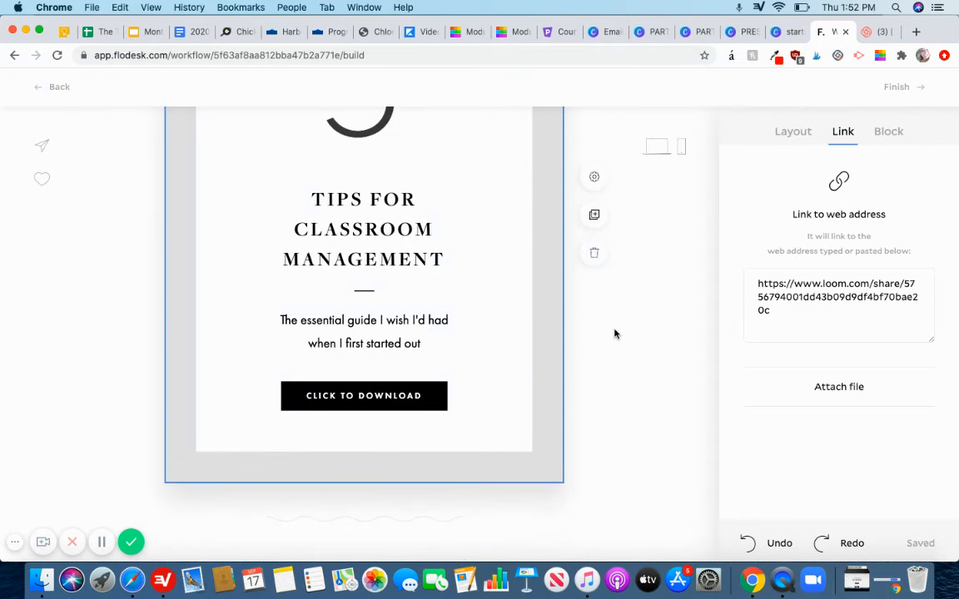
scroll(565, 465, "down", 5)
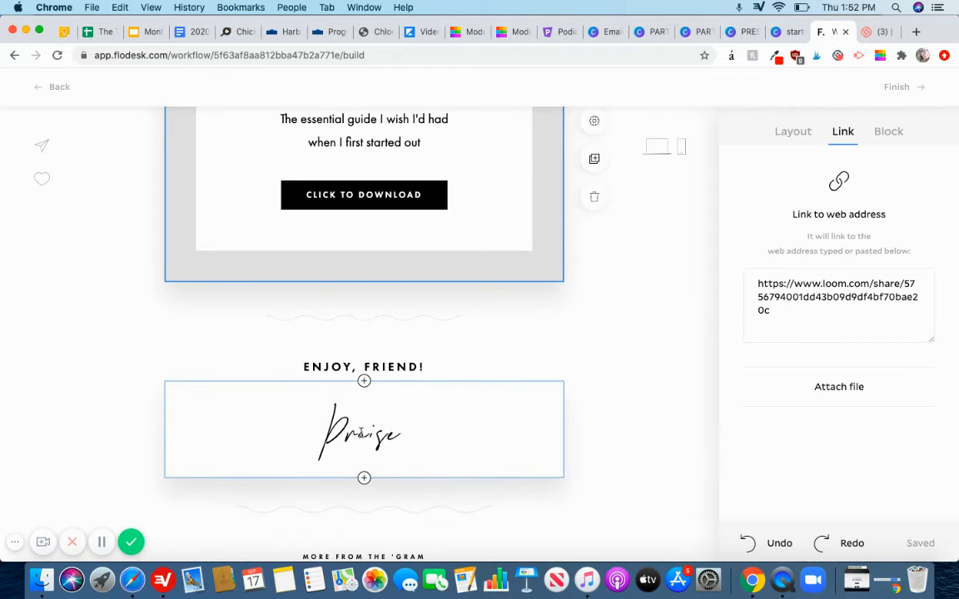
left_click(353, 433)
double_click(353, 432)
type("A")
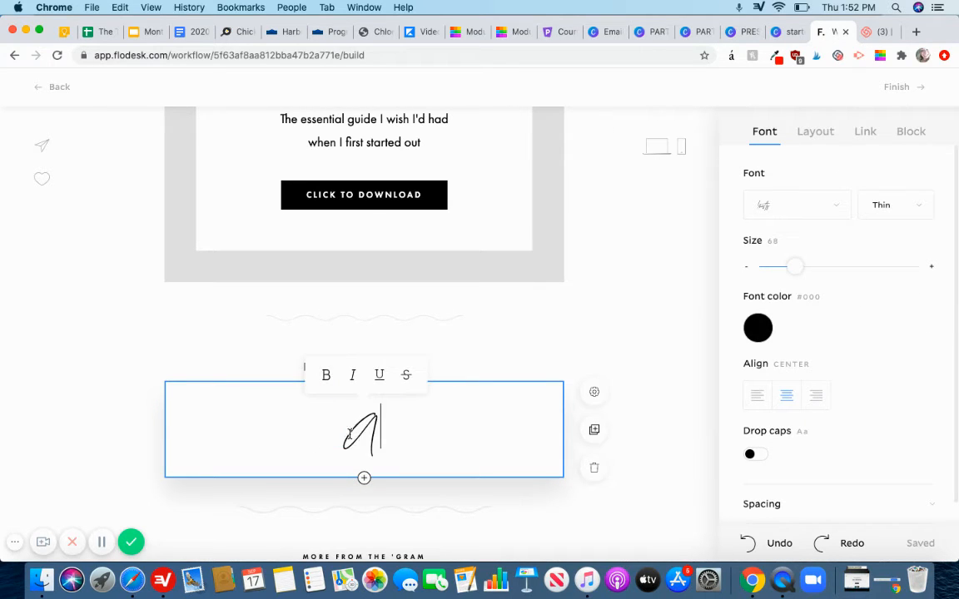
type("shley!")
scroll(396, 456, "down", 4)
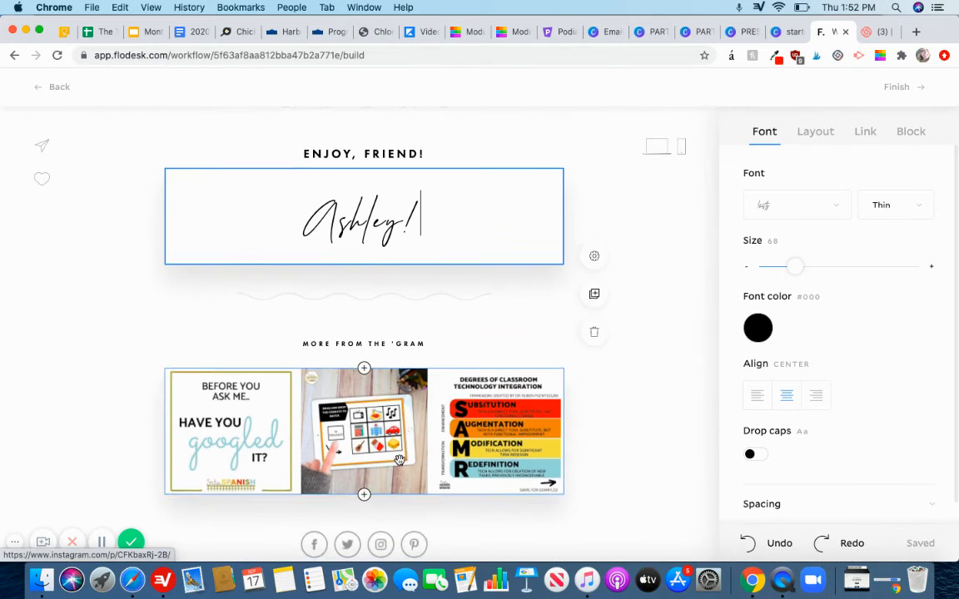
scroll(401, 460, "up", 10)
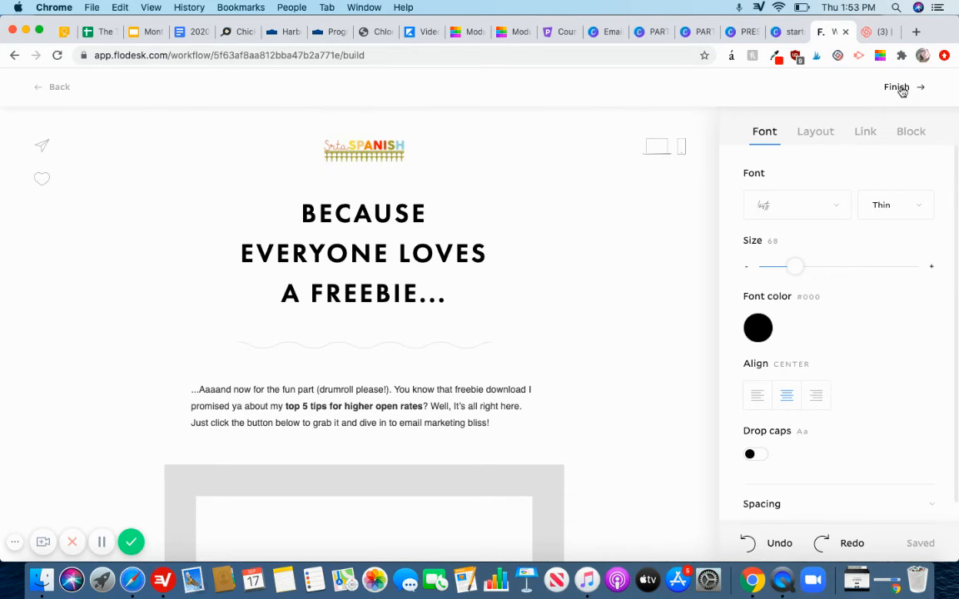
left_click(902, 92)
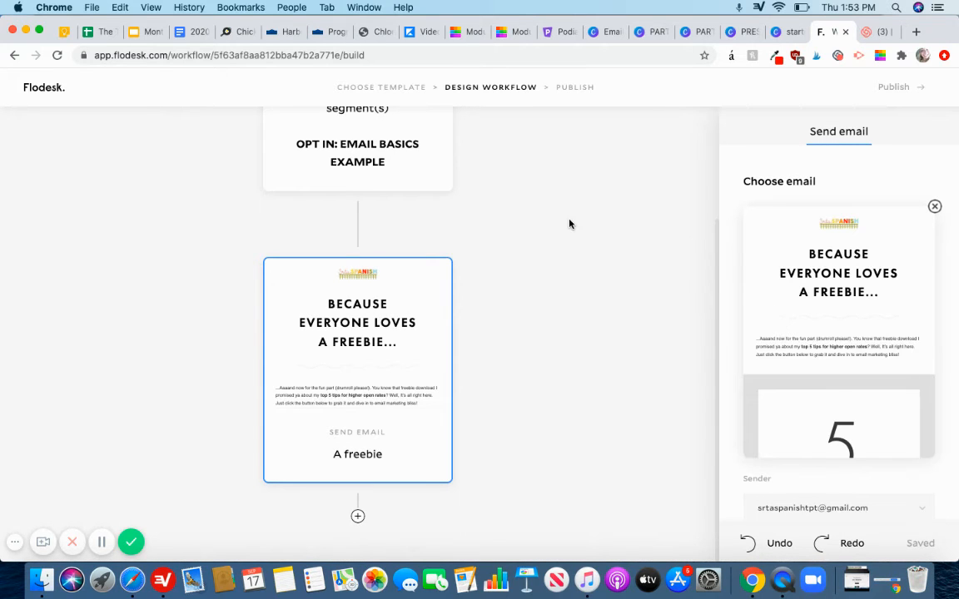
Set the freebie email's subject line to "Open up for your free download!"
scroll(570, 224, "up", 3)
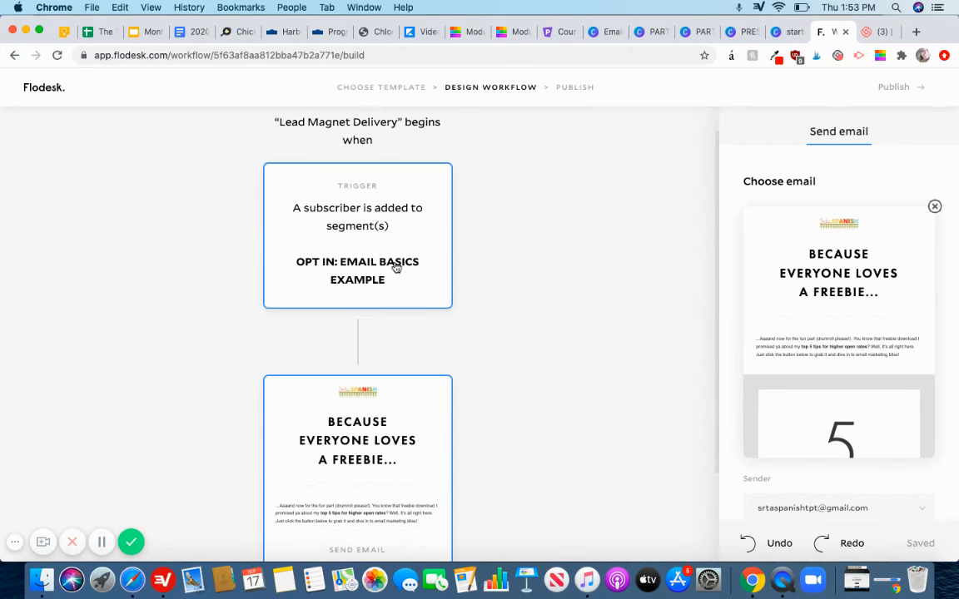
scroll(396, 265, "down", 3)
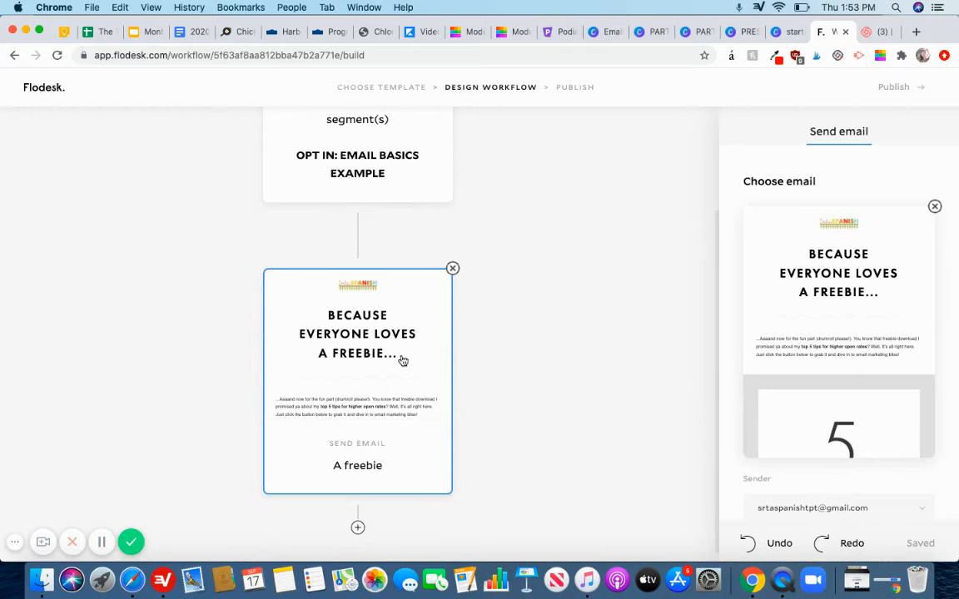
scroll(896, 322, "down", 3)
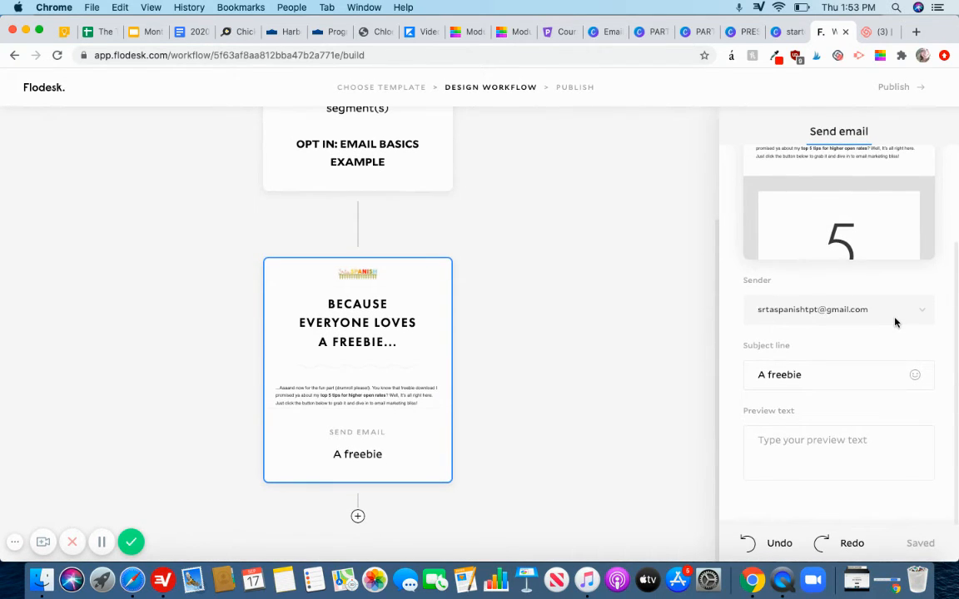
left_click(810, 376)
key("super+a")
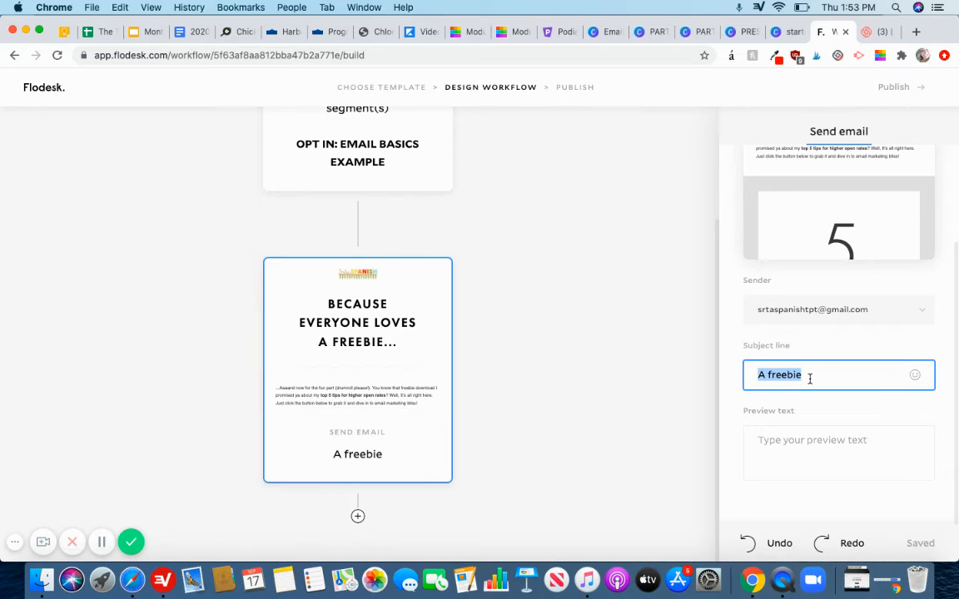
type("Open")
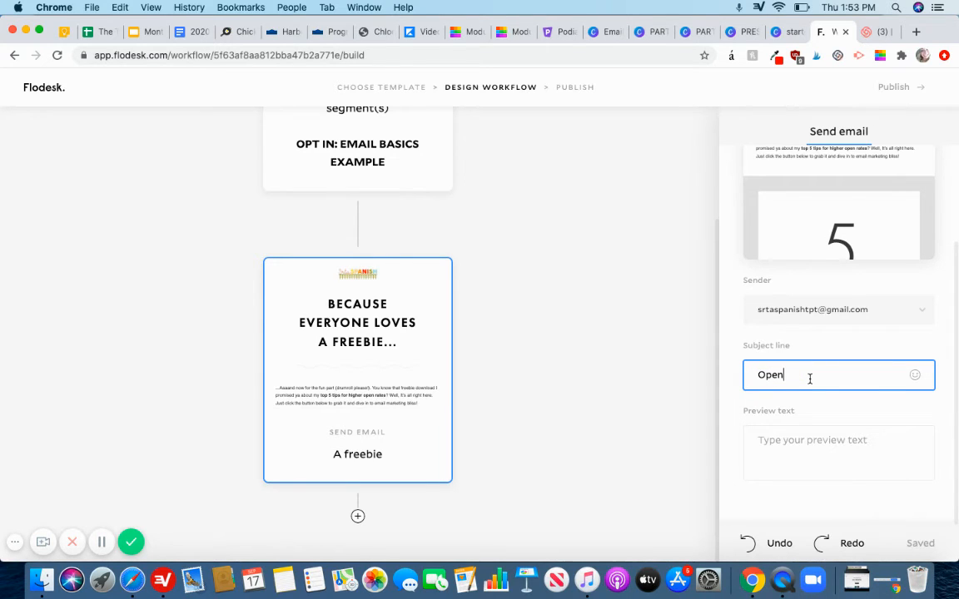
type(" up for your free download!")
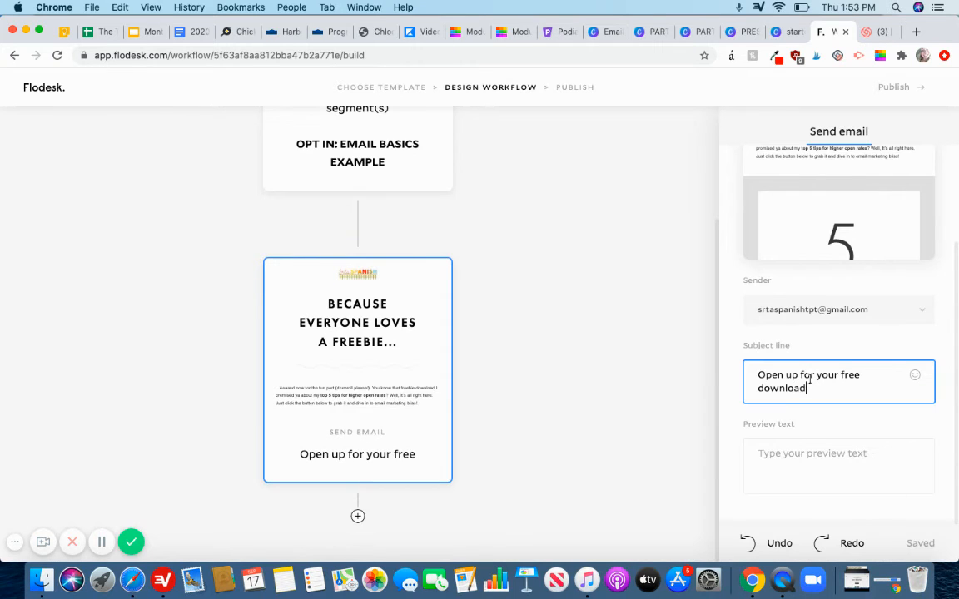
double_click(850, 375)
left_click(848, 376)
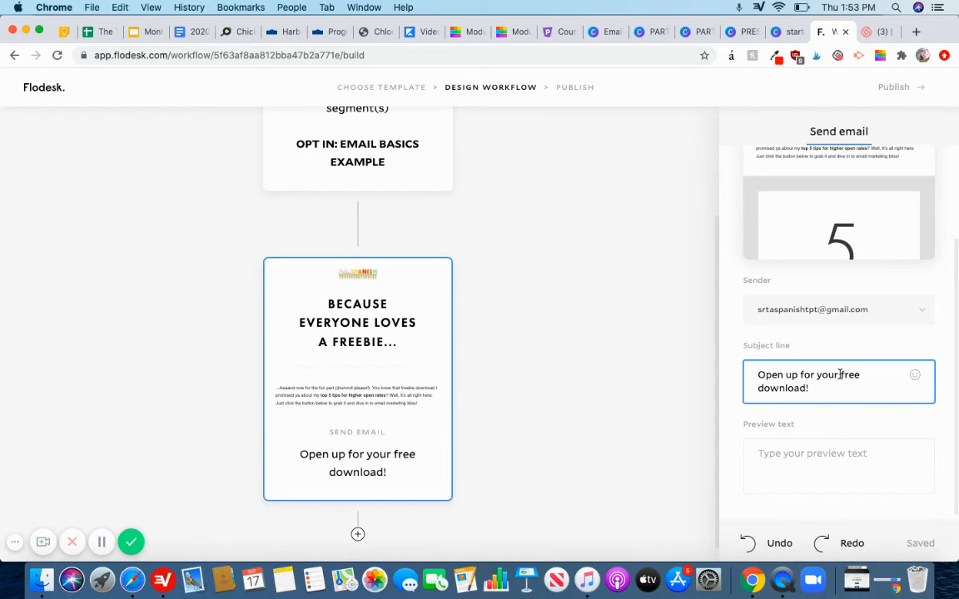
Set the freebie email's preview text to "5 Classroom Management Tips I wish I'd known.."
left_click(817, 467)
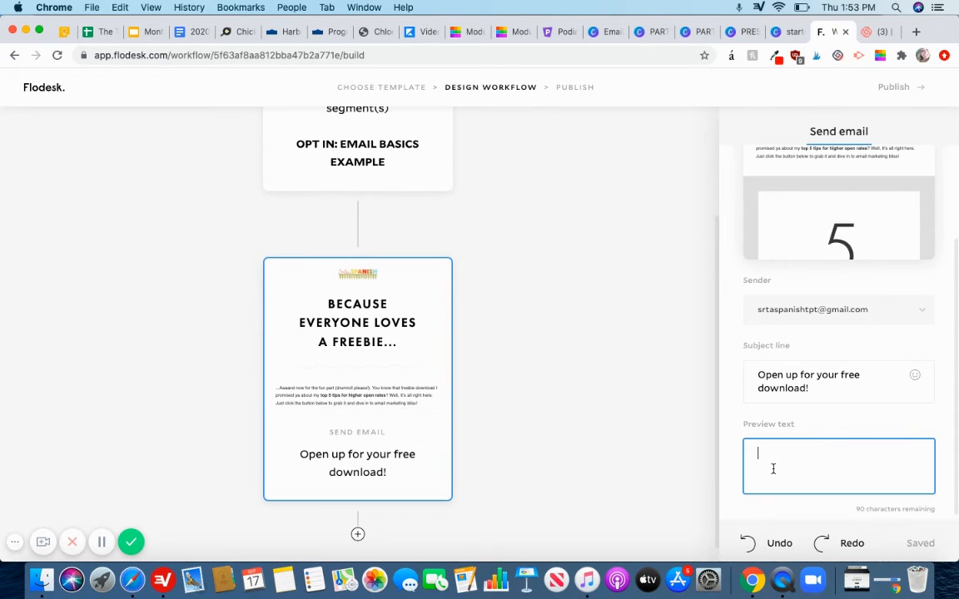
type("5 Classroom Management ti")
key("BackSpace")
key("BackSpace")
type("T")
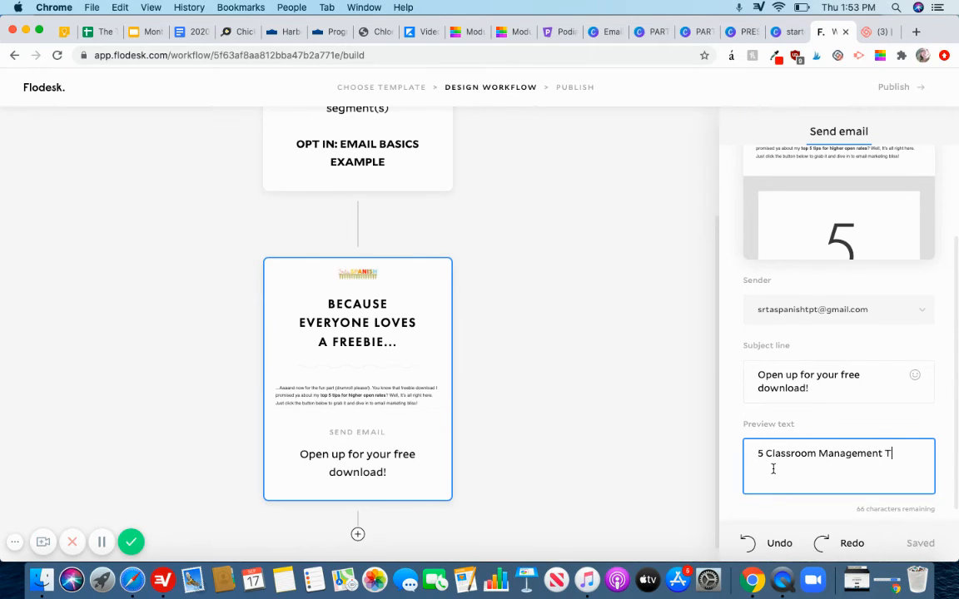
type("ips I wish I'd known..")
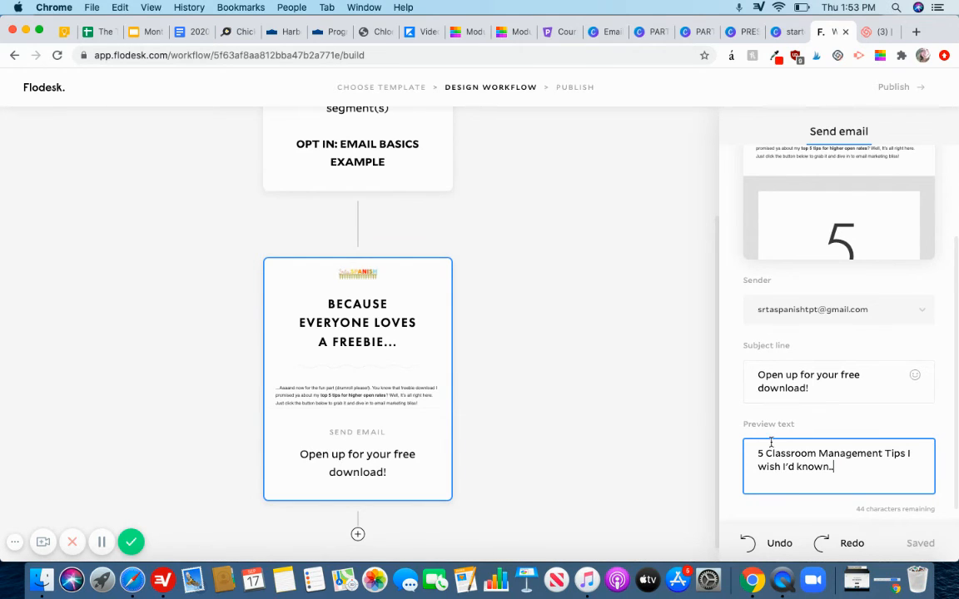
Add a time delay of 3 days after the freebie email in the workflow
scroll(542, 365, "down", 1)
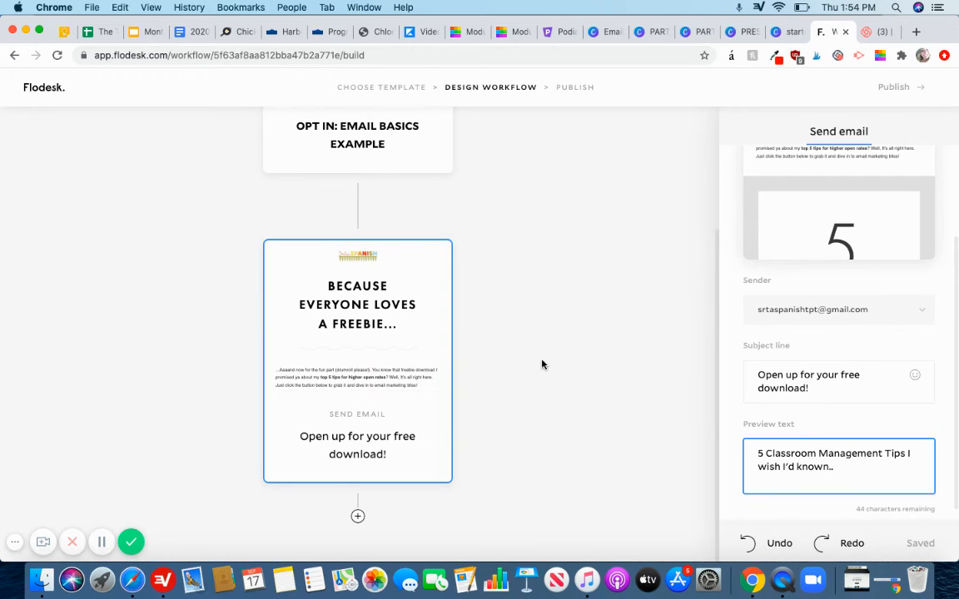
scroll(540, 362, "up", 5)
scroll(429, 342, "down", 5)
left_click(357, 519)
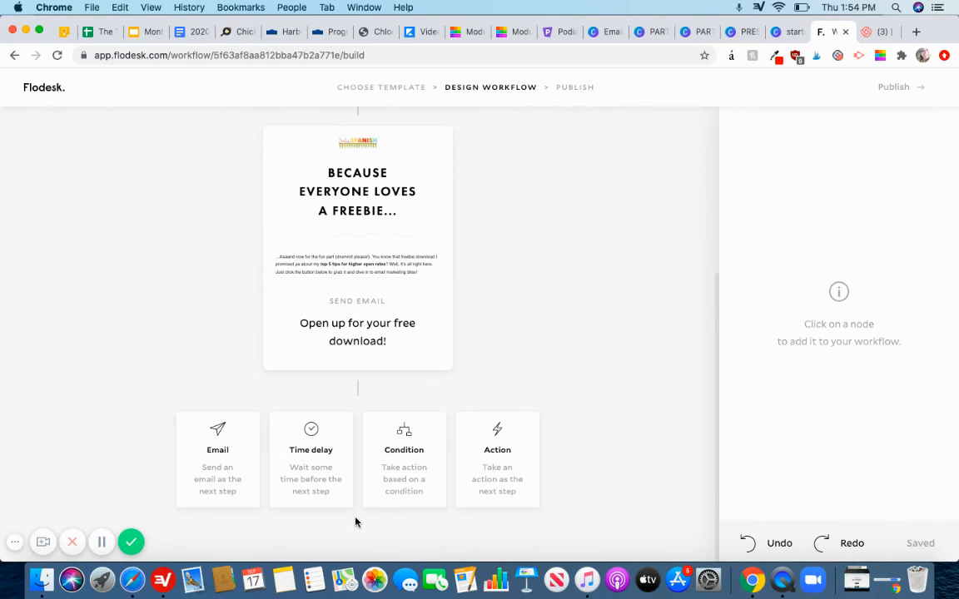
left_click(311, 452)
left_click(826, 253)
key("BackSpace")
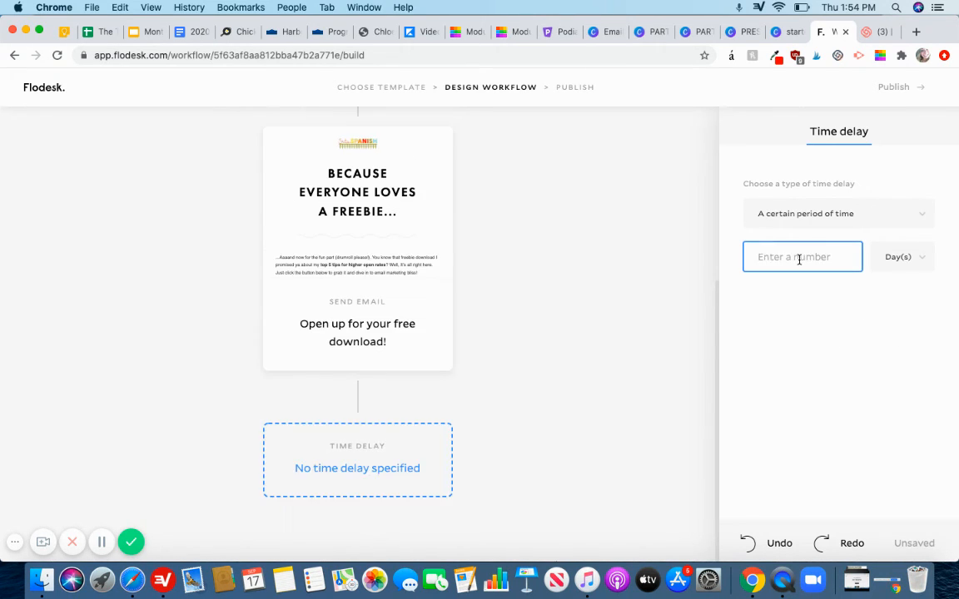
type("3")
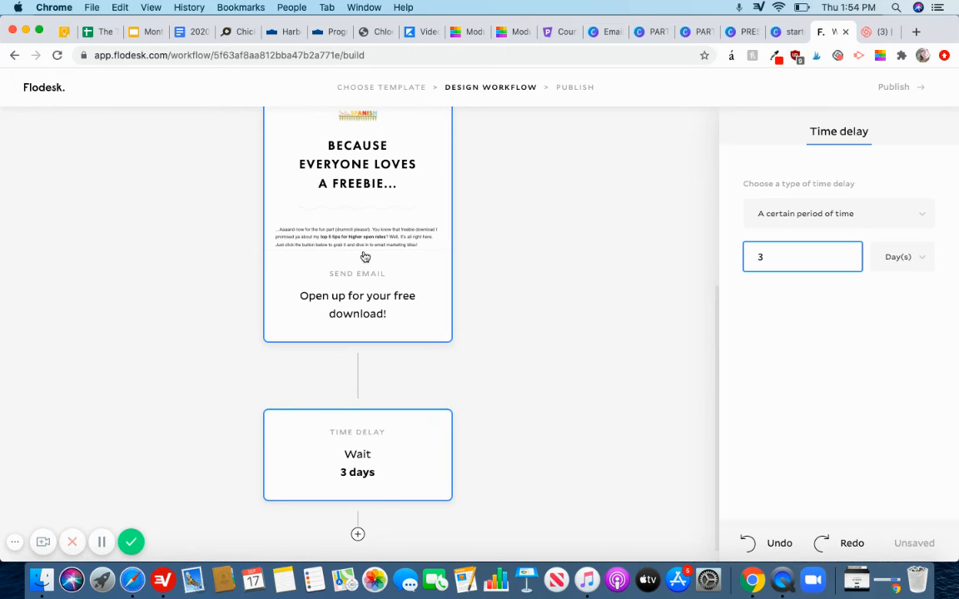
scroll(412, 460, "down", 1)
scroll(412, 461, "down", 1)
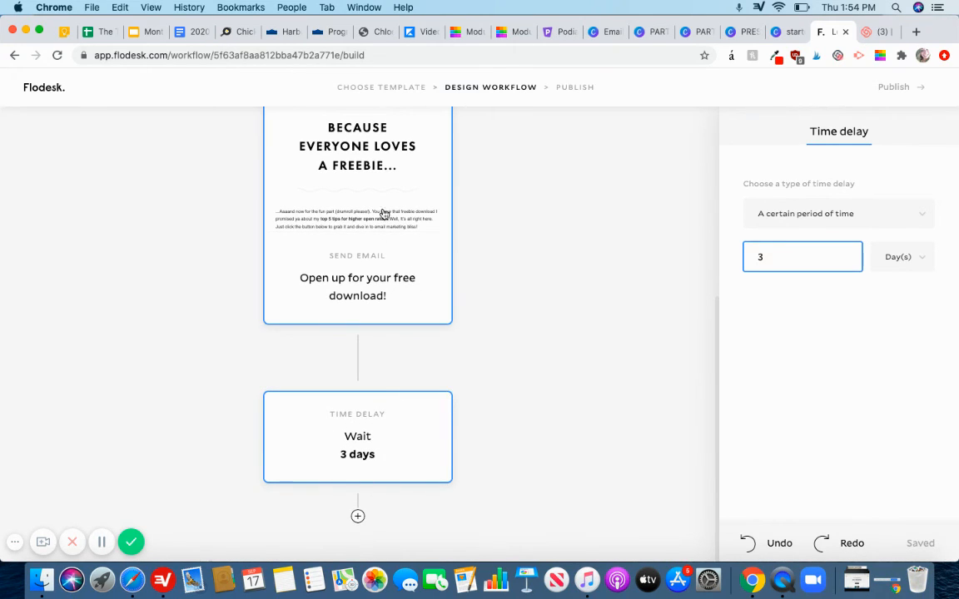
Add an action after the 3-day delay that adds subscribers to segments
left_click(358, 516)
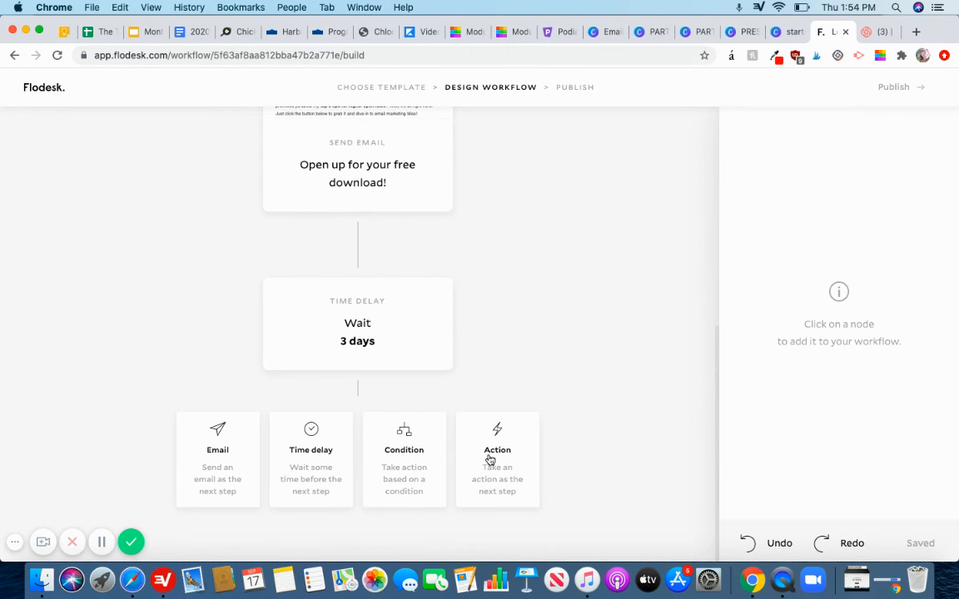
left_click(488, 459)
left_click(771, 249)
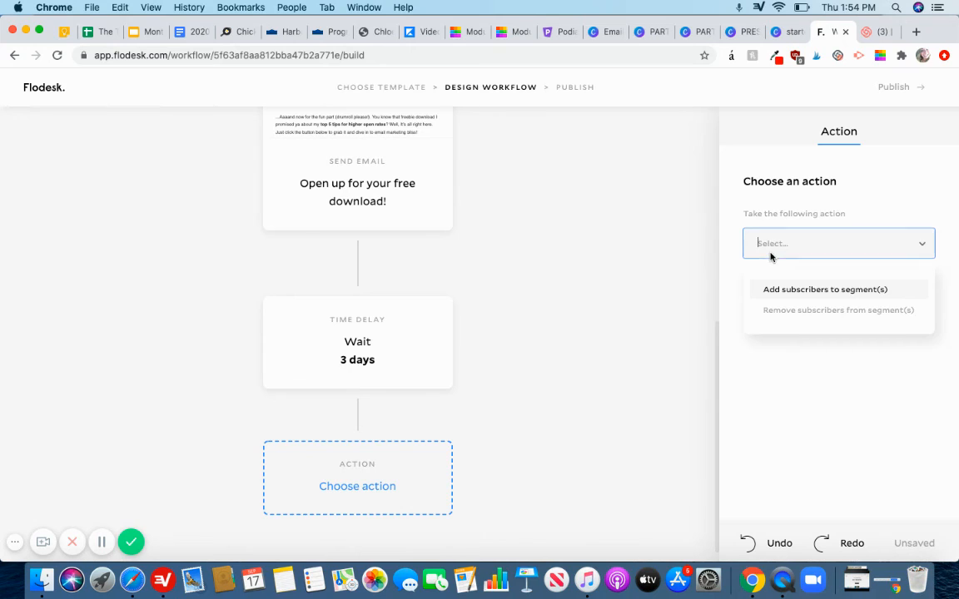
left_click(795, 290)
Search the action's available segments for "welcome", then clear the search and close the list without choosing a segment
left_click(780, 309)
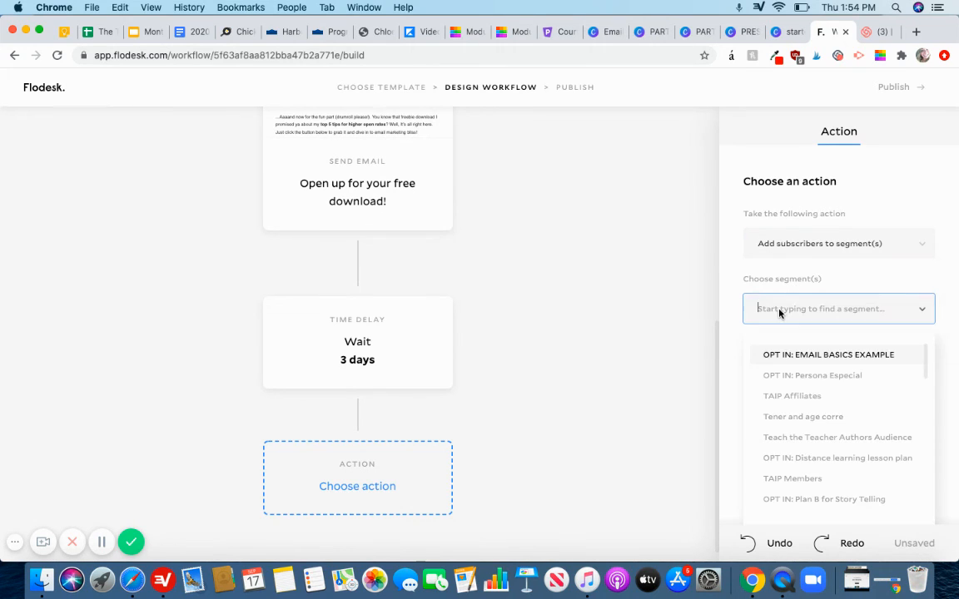
type("welcome")
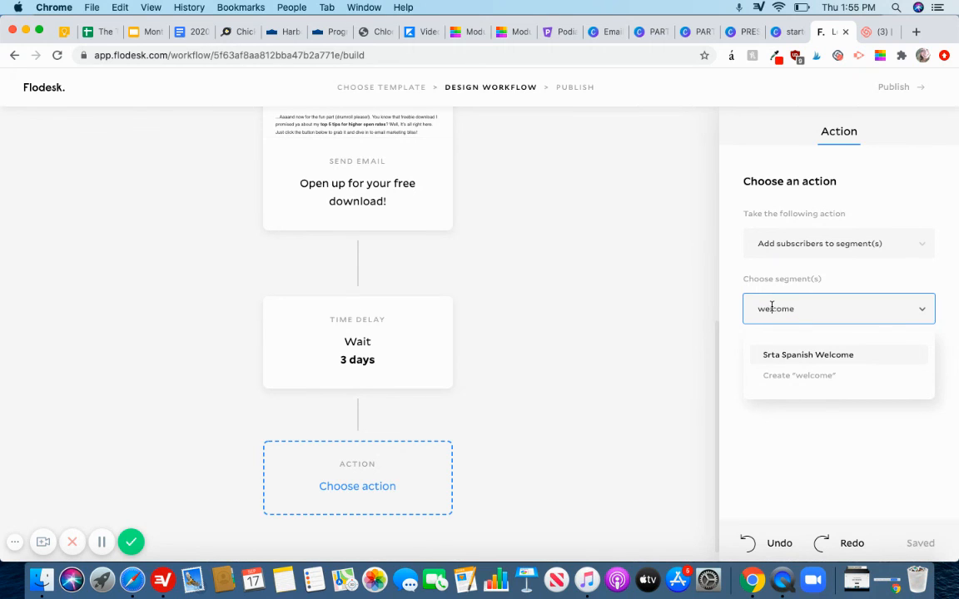
double_click(772, 306)
key("BackSpace")
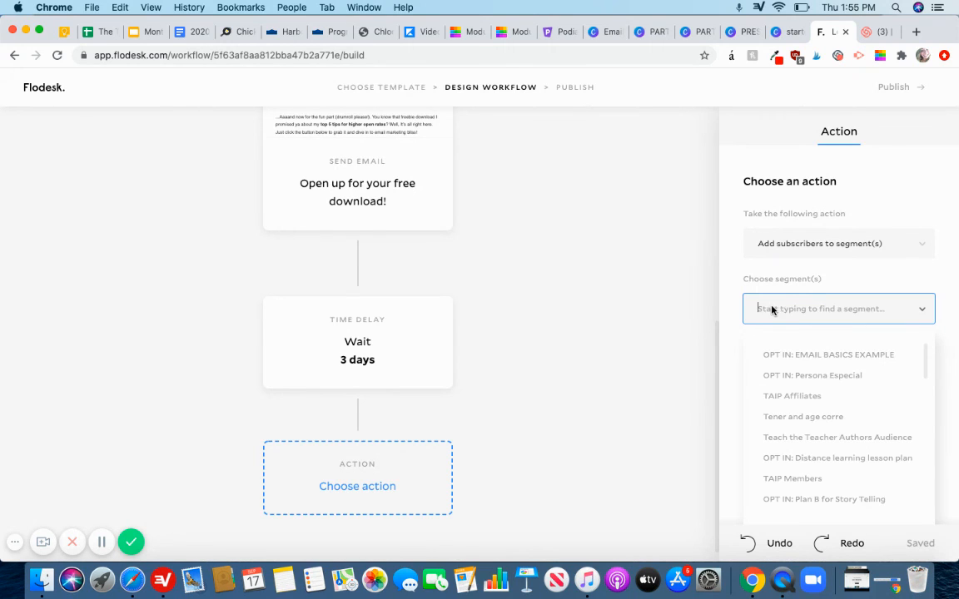
left_click(681, 272)
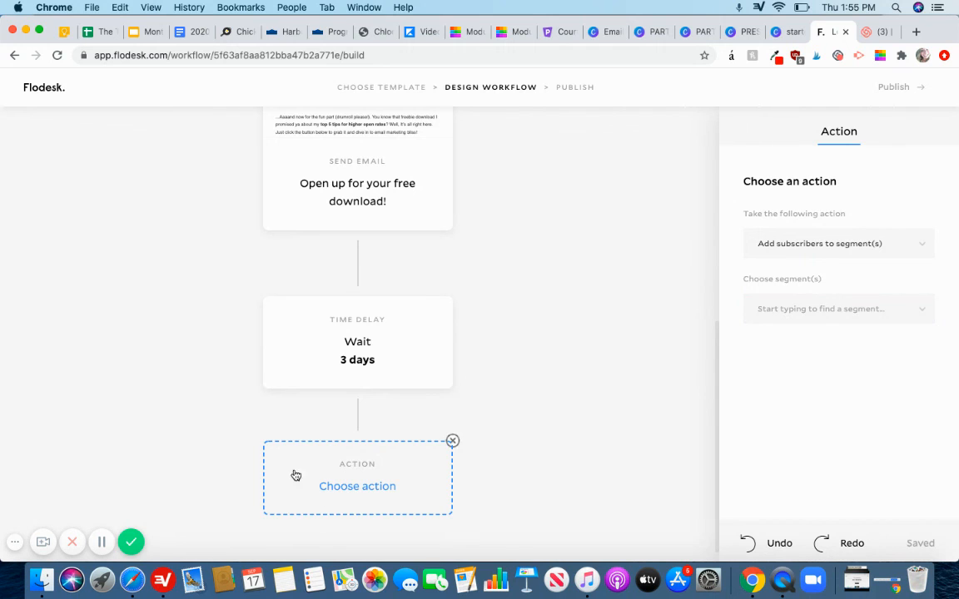
Delete the unconfigured action and the 3-day time delay from the workflow, leaving the freebie email as the last step
left_click(452, 440)
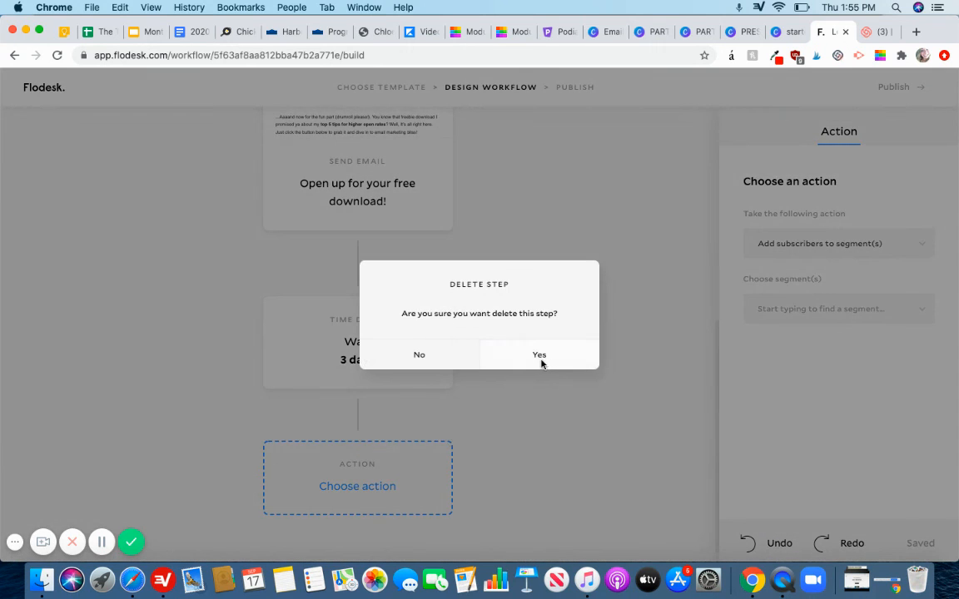
left_click(539, 358)
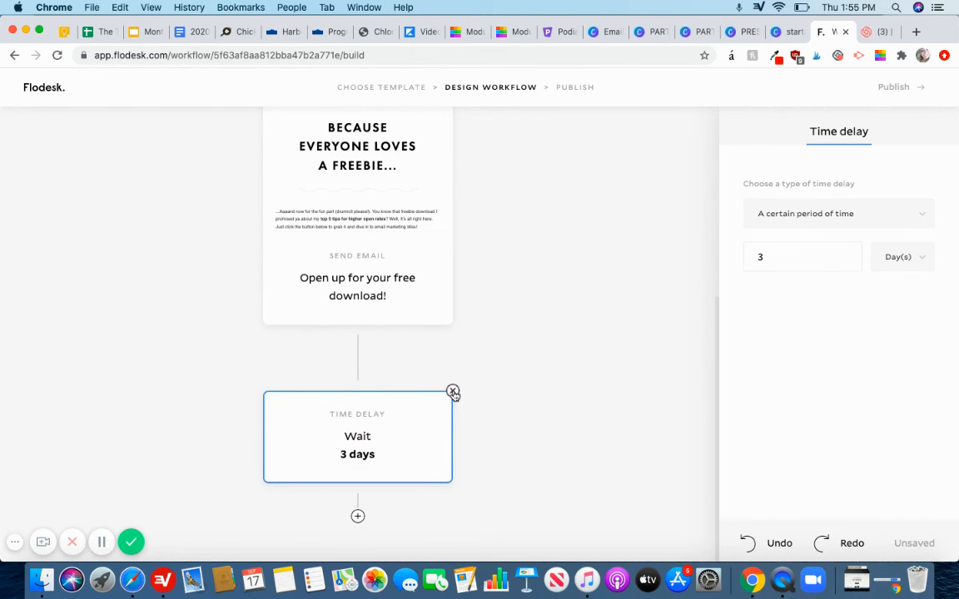
left_click(452, 392)
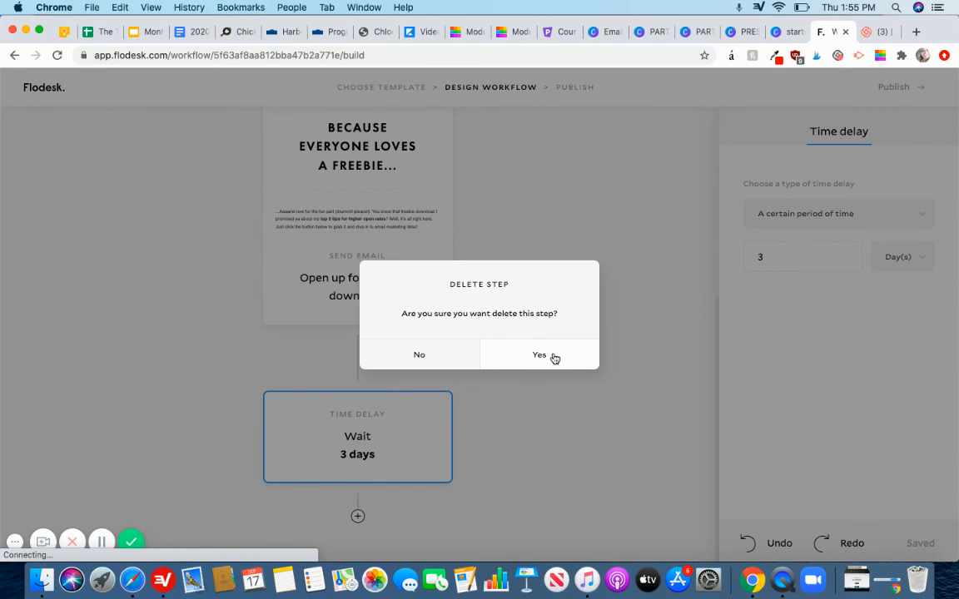
left_click(540, 355)
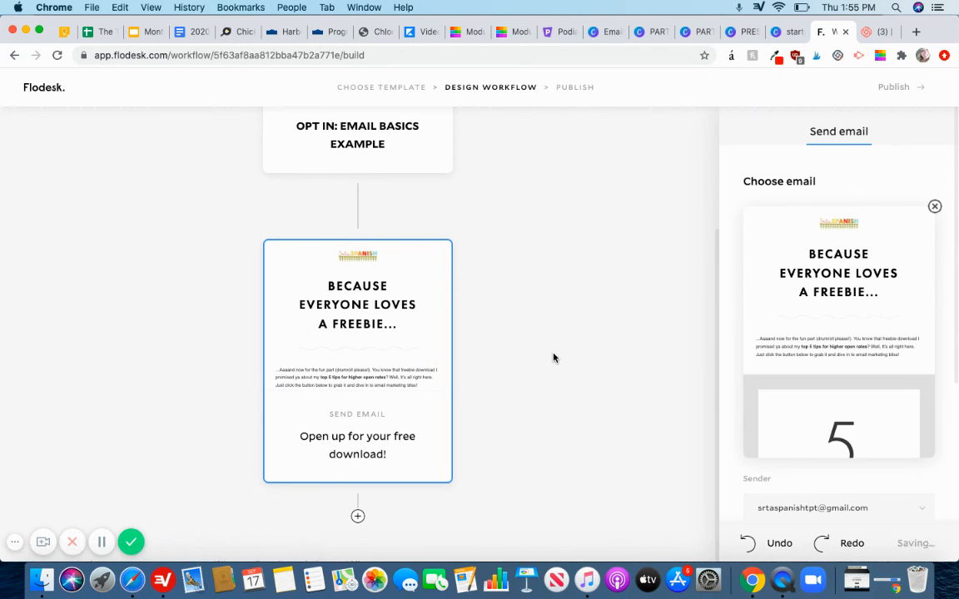
Finish designing the "Lead Magnet Delivery" workflow and publish it live
scroll(554, 358, "up", 3)
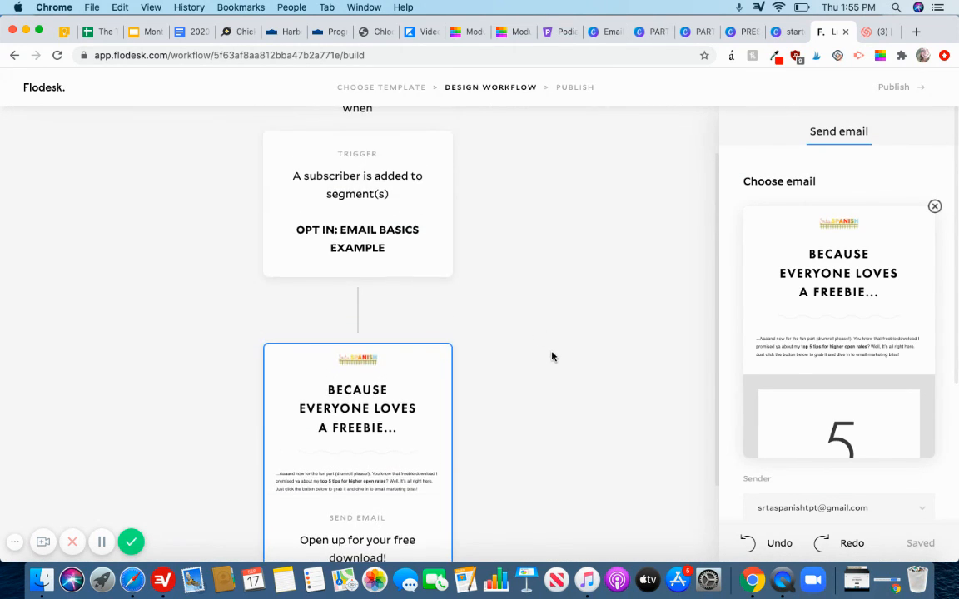
left_click(893, 87)
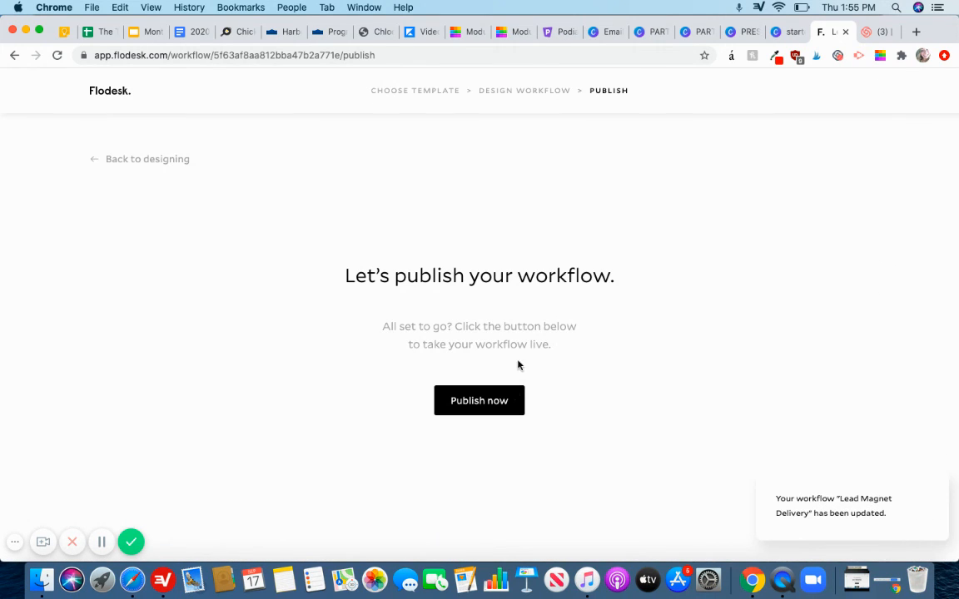
left_click(505, 404)
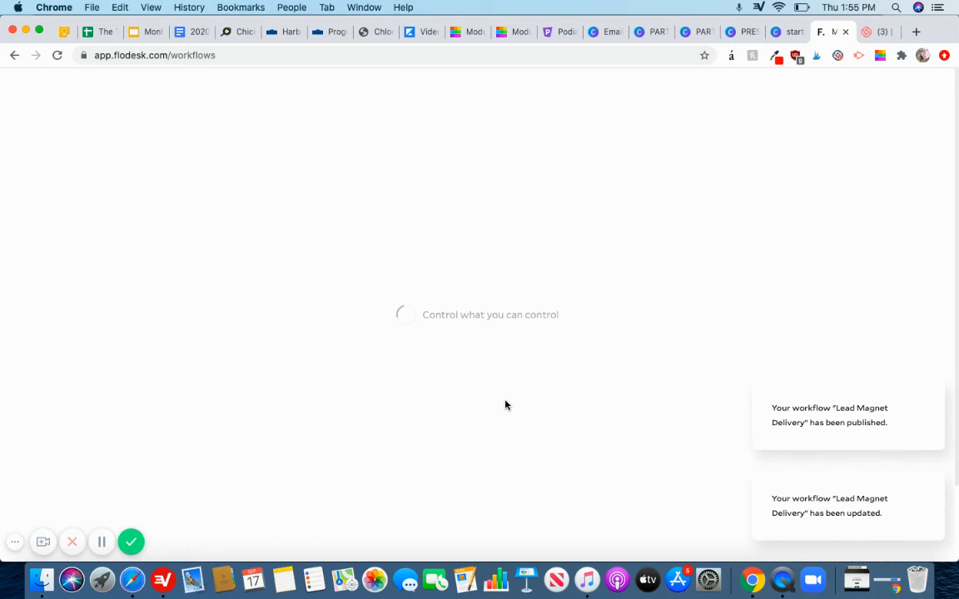